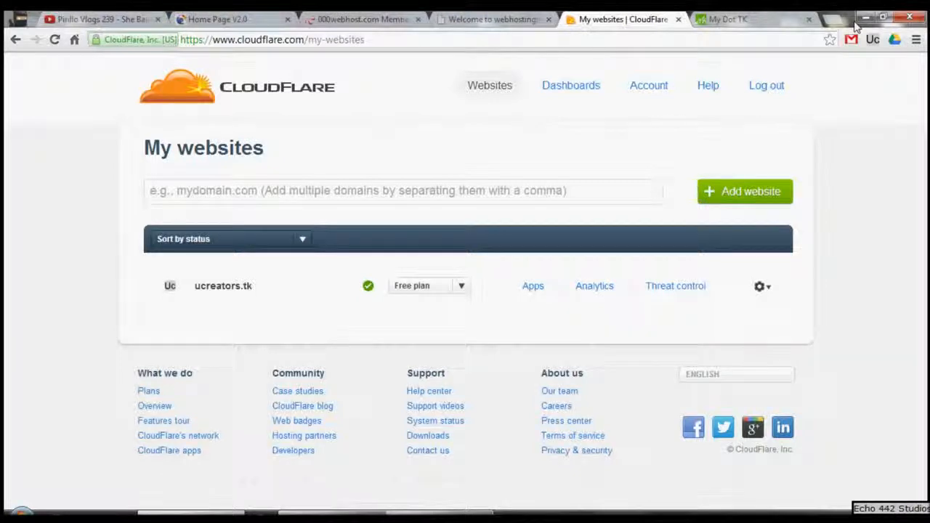
Close the webhostingh.tk site page and move the My Dot TK page beside the 000webhost one
click(356, 19)
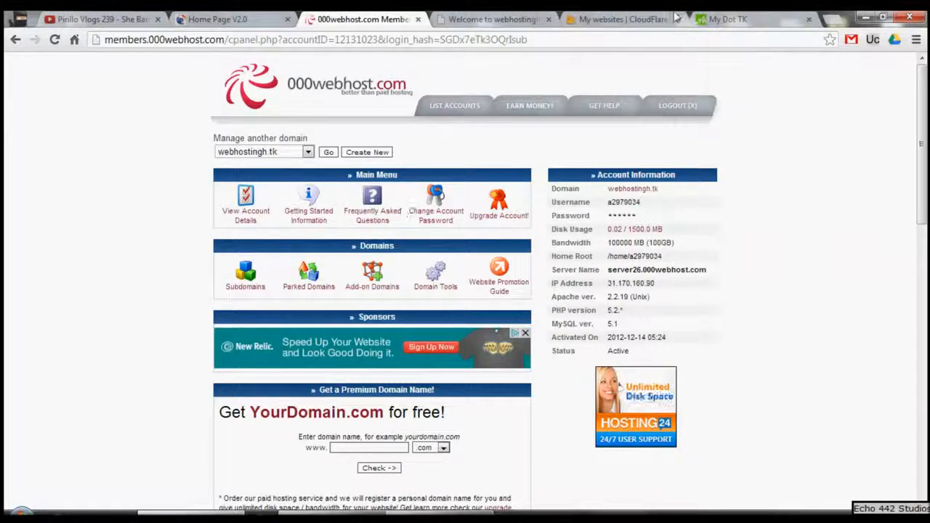
click(462, 18)
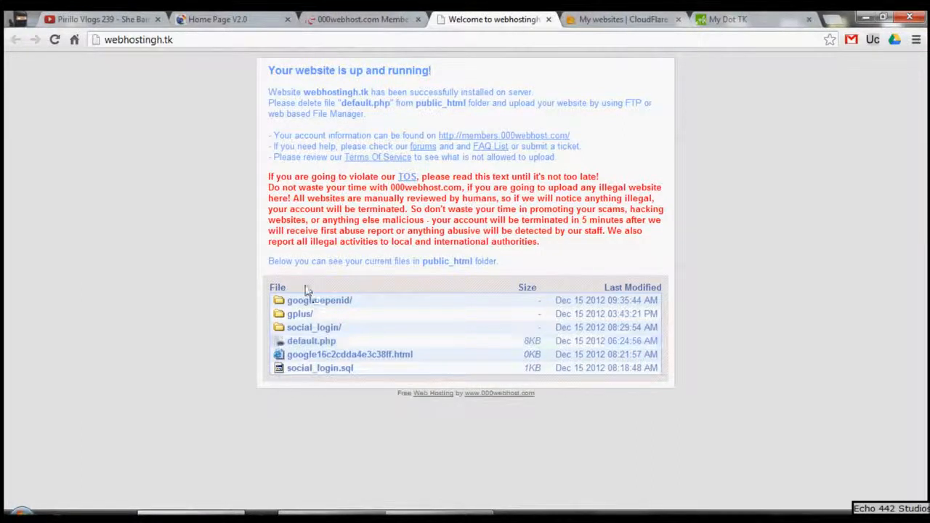
middle_click(483, 16)
drag(579, 16, 483, 16)
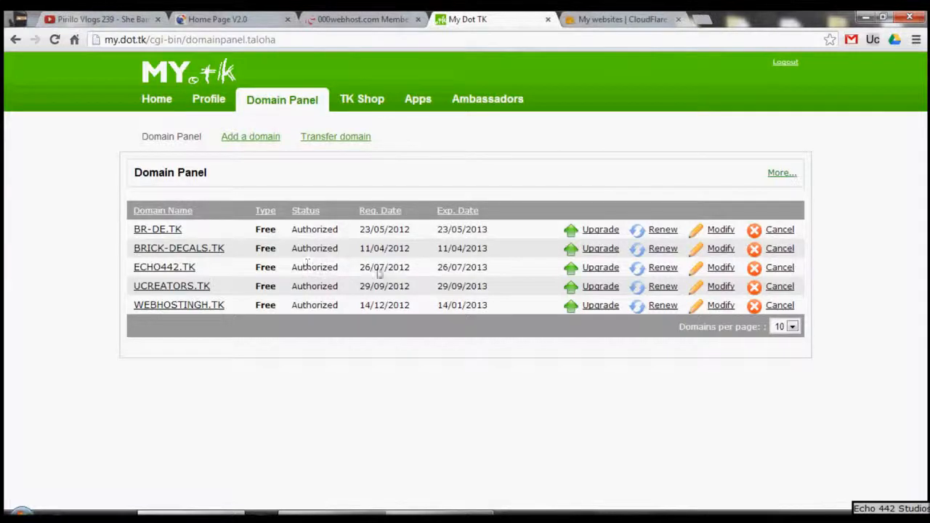
Review the custom DNS name servers set for WEBHOSTINGH.TK against the 000webhost account, close the domain settings and return to CloudFlare
click(722, 308)
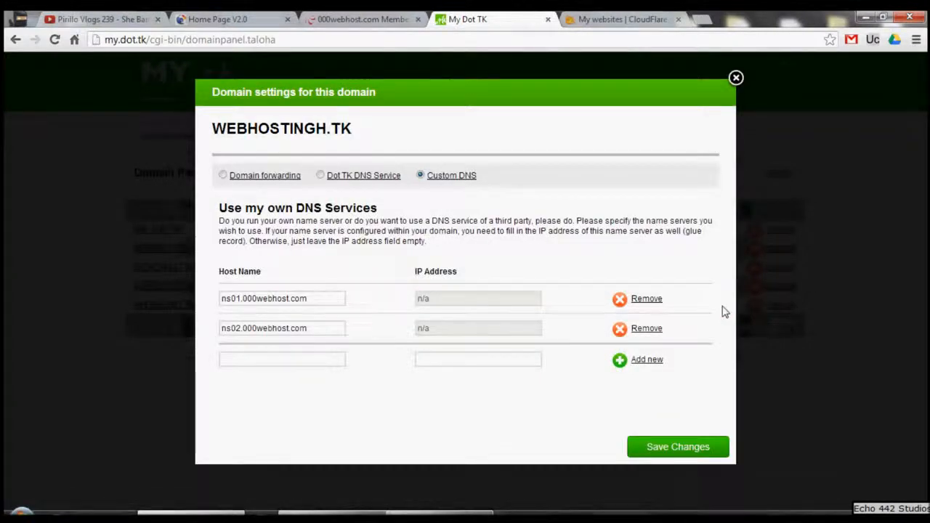
click(377, 16)
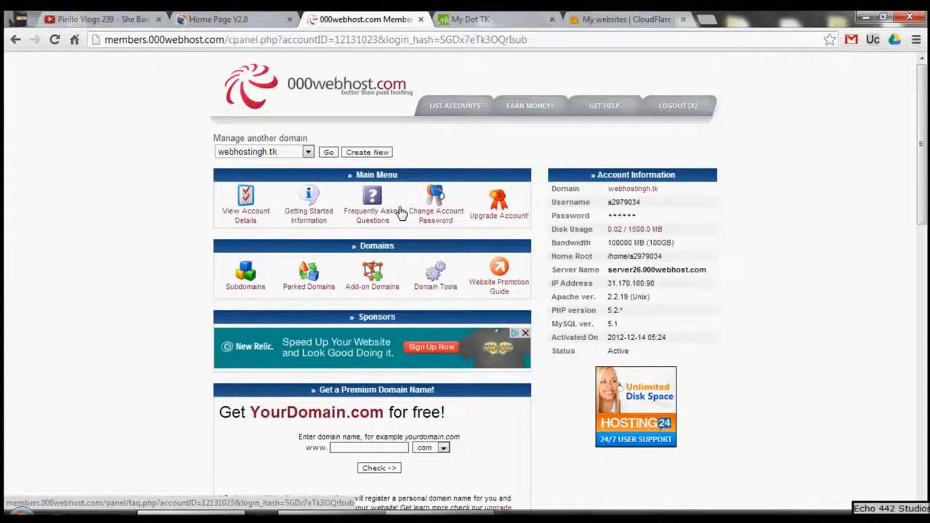
key(ctrl+Tab)
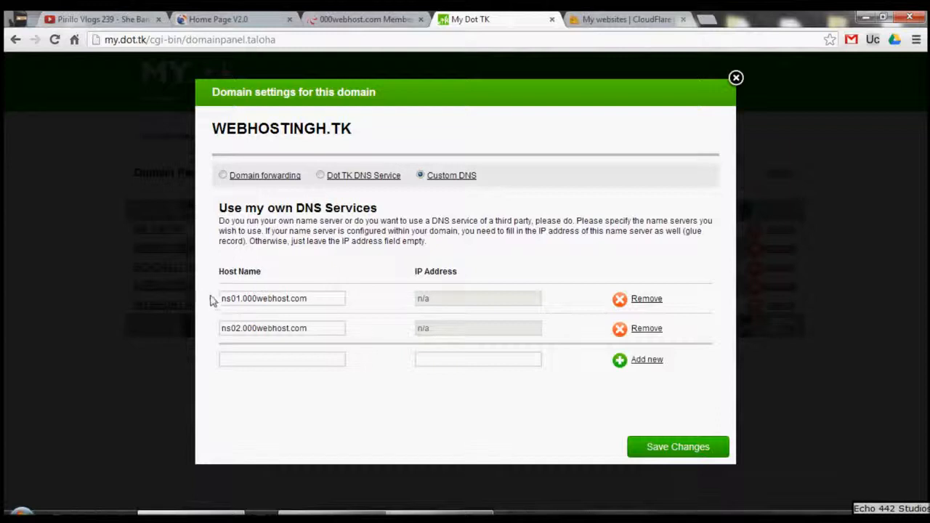
drag(231, 299, 221, 337)
click(324, 303)
click(224, 367)
click(683, 450)
click(366, 19)
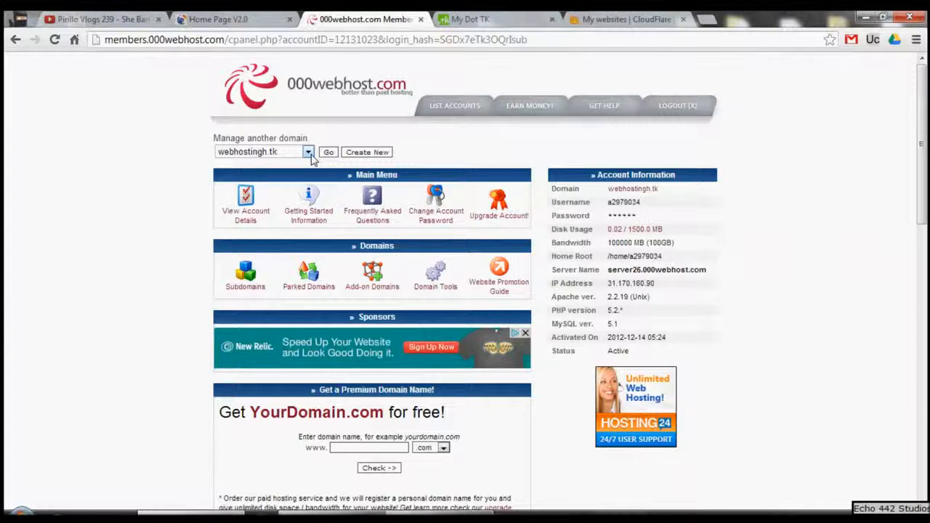
click(457, 20)
click(735, 77)
click(617, 19)
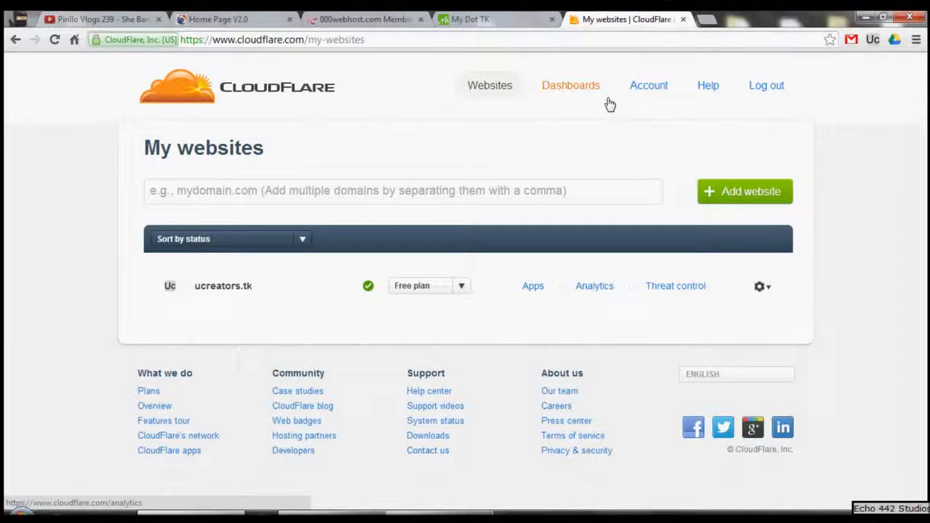
click(915, 40)
click(759, 87)
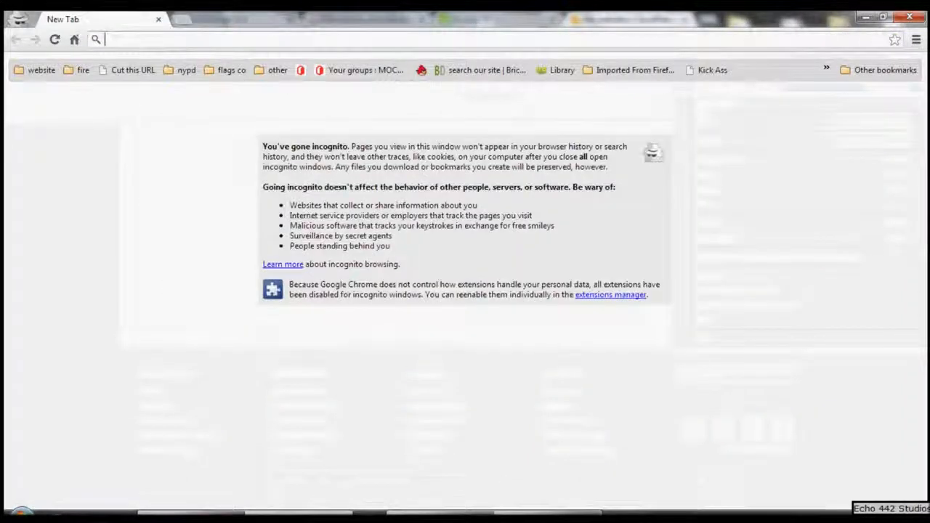
click(909, 17)
drag(303, 40, 175, 41)
right_click(213, 44)
click(243, 78)
key(ctrl+shift+n)
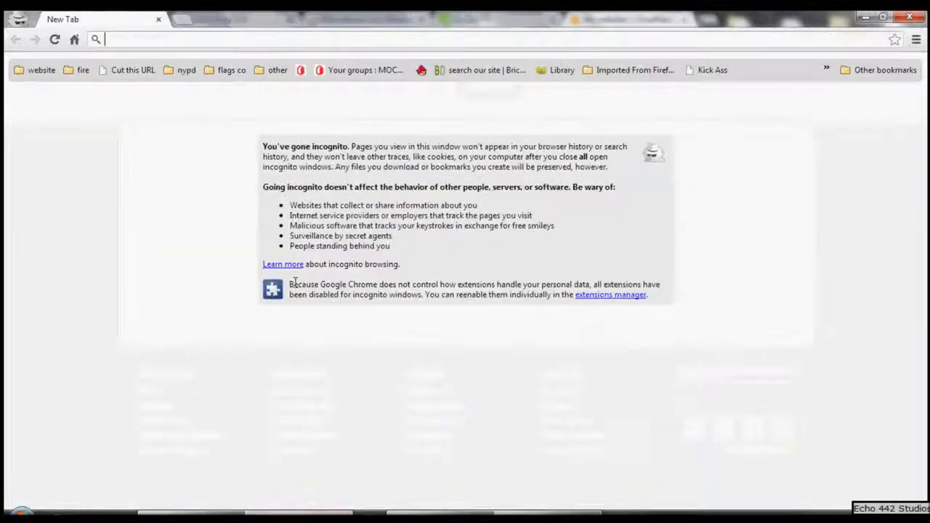
key(ctrl+v)
key(Return)
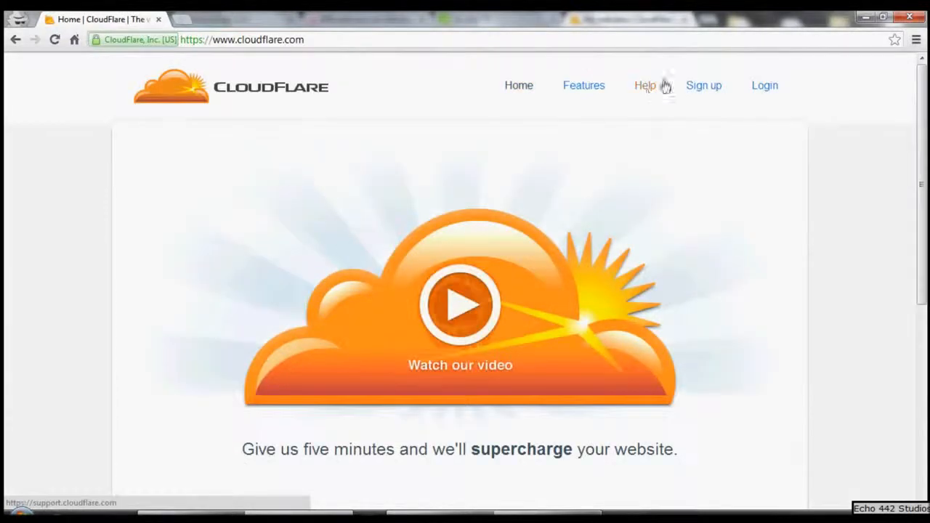
Open the CloudFlare sign-up form and go through its email, username, password and terms of use fields without filling in the text fields
click(708, 89)
click(467, 211)
click(471, 278)
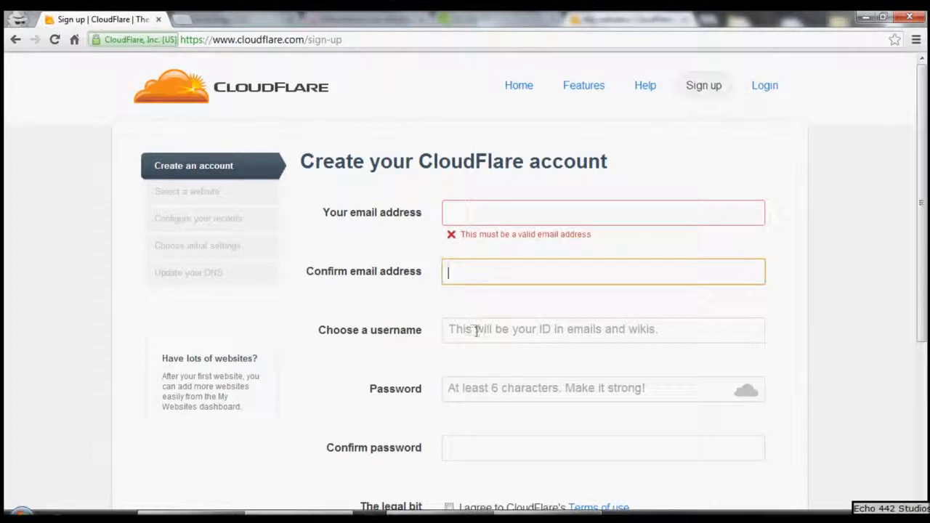
scroll(471, 329, down, 1)
click(466, 262)
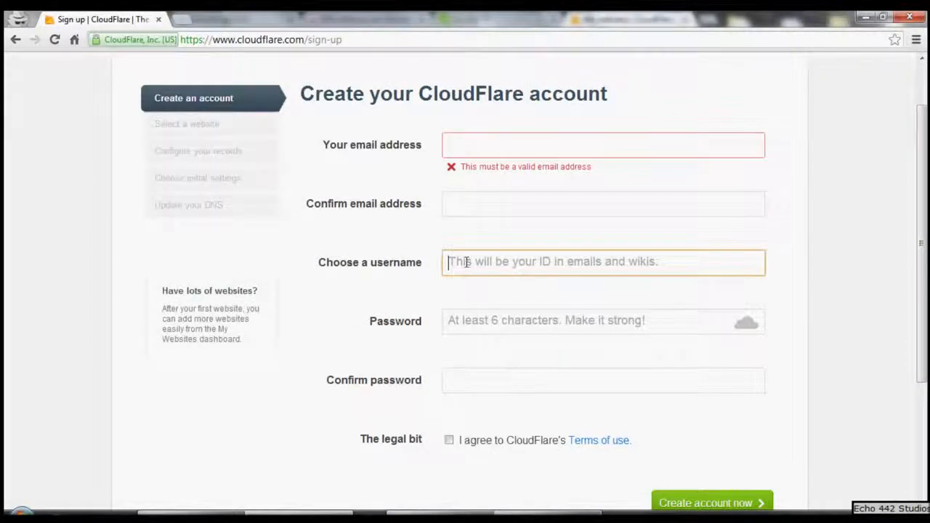
click(470, 320)
scroll(481, 319, down, 1)
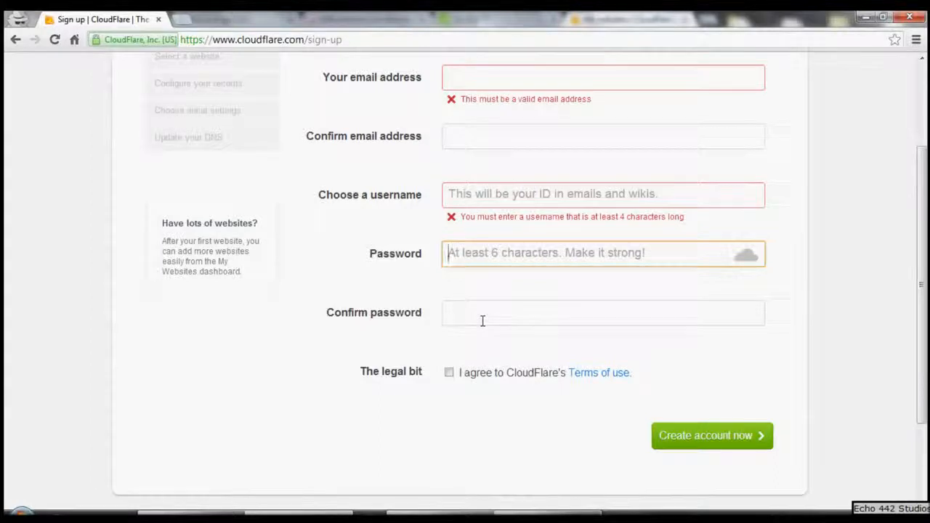
click(482, 316)
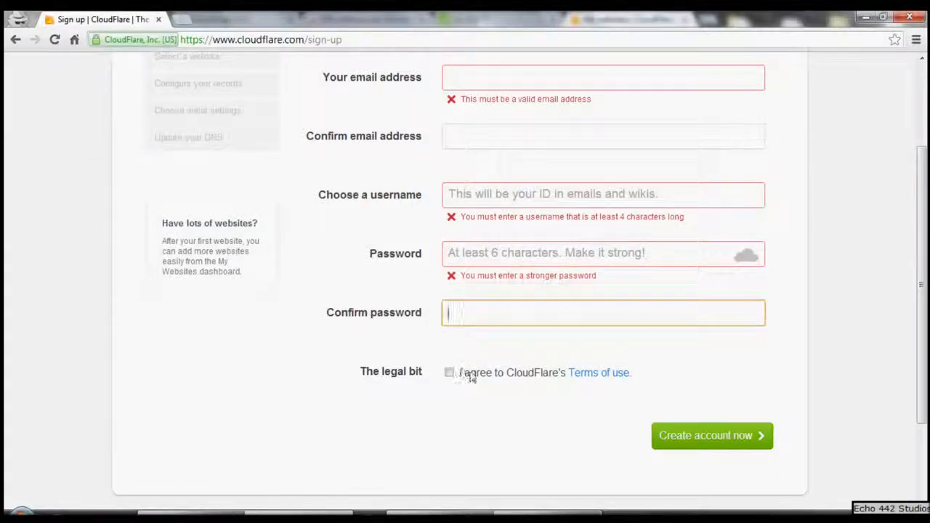
click(380, 368)
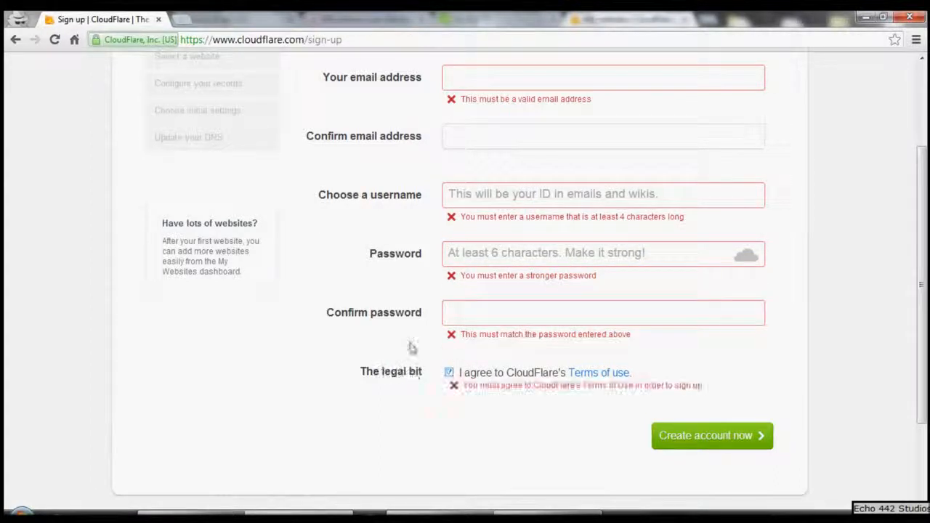
scroll(407, 345, up, 1)
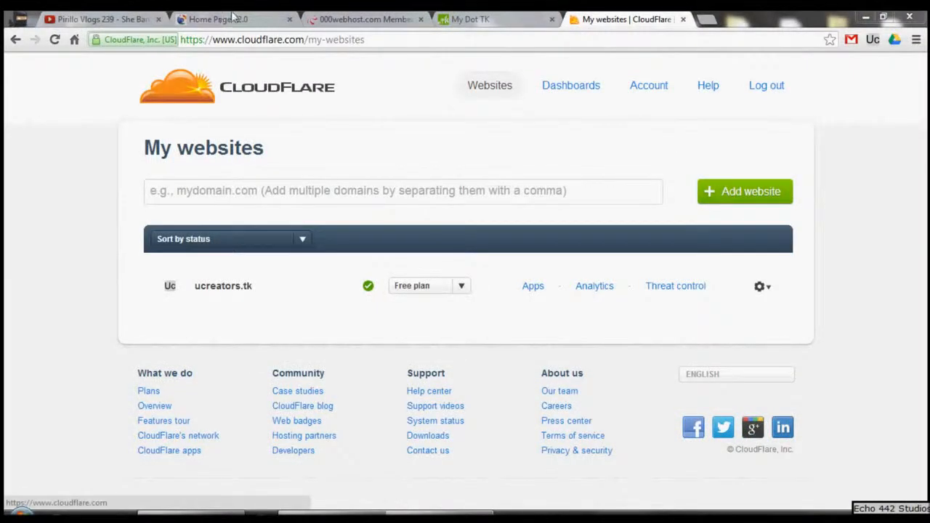
Copy the domain name WEBHOSTINGH.TK from the My Dot TK domain panel
click(363, 19)
click(457, 20)
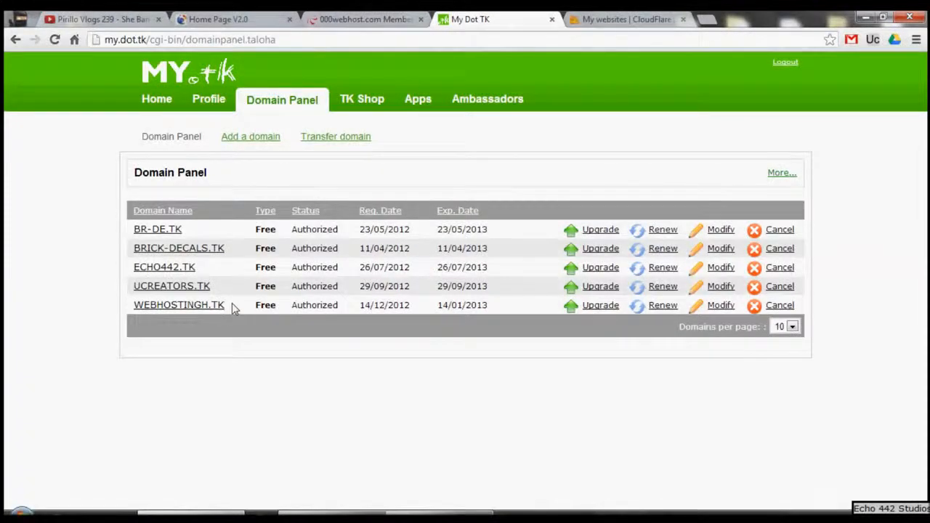
drag(233, 307, 134, 306)
right_click(144, 308)
click(177, 386)
click(201, 421)
Add the copied domain WEBHOSTINGH.TK as a new website in CloudFlare
key(ctrl+Tab)
click(264, 202)
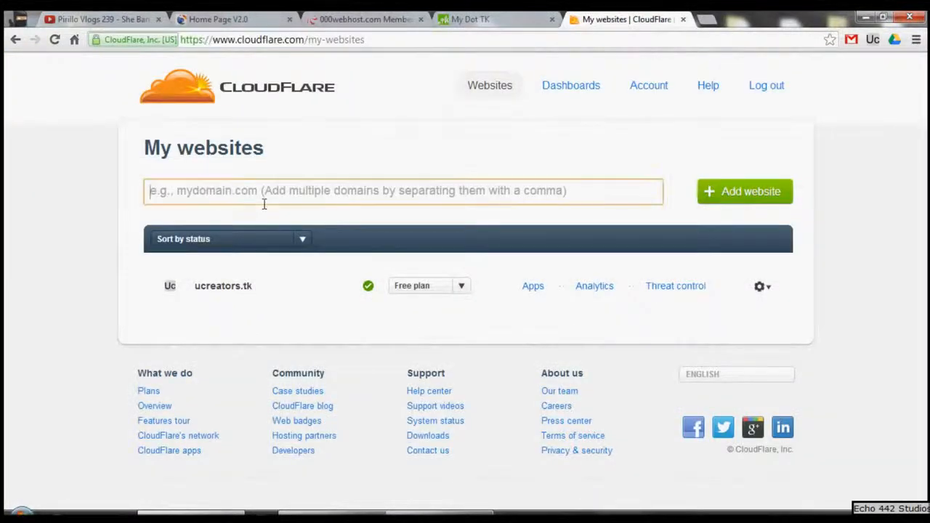
key(ctrl+v)
click(750, 198)
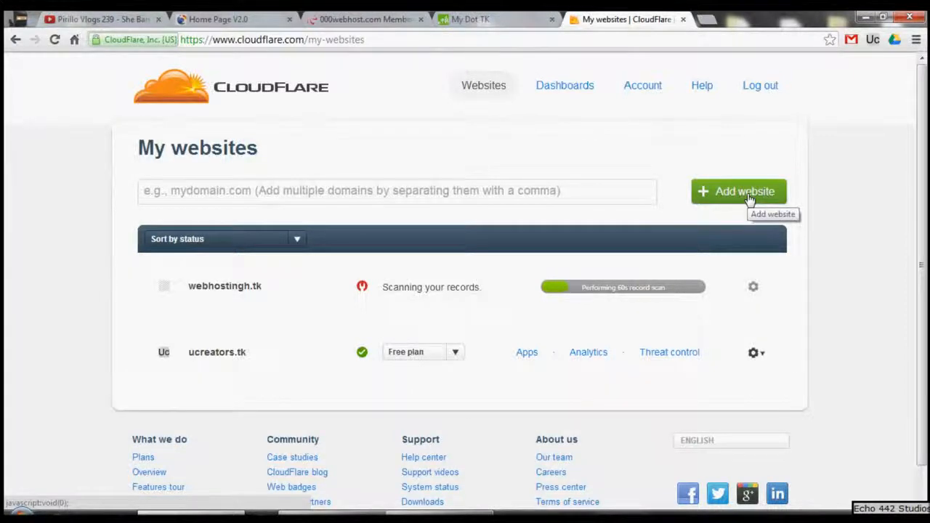
Open the bookmarked intoDNS page in a new tab, checking the other open pages while it loads
click(706, 19)
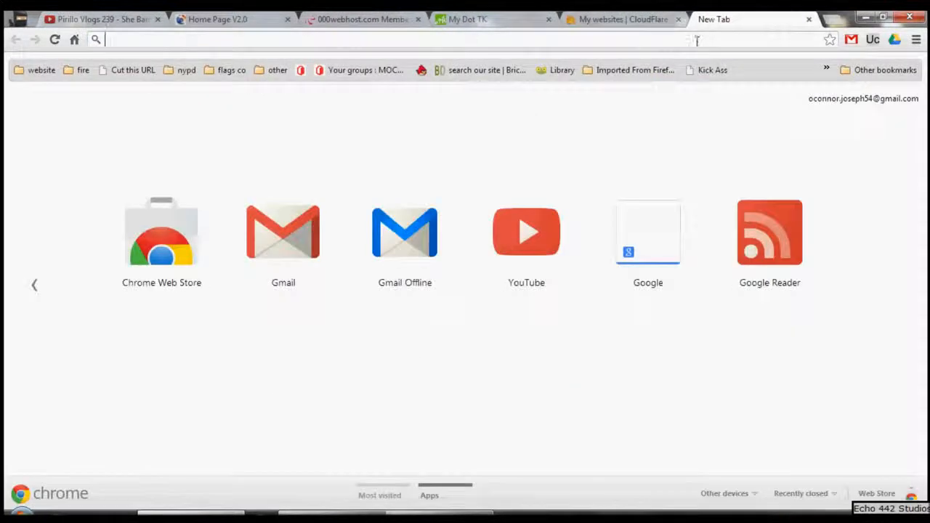
click(826, 70)
click(714, 90)
click(363, 19)
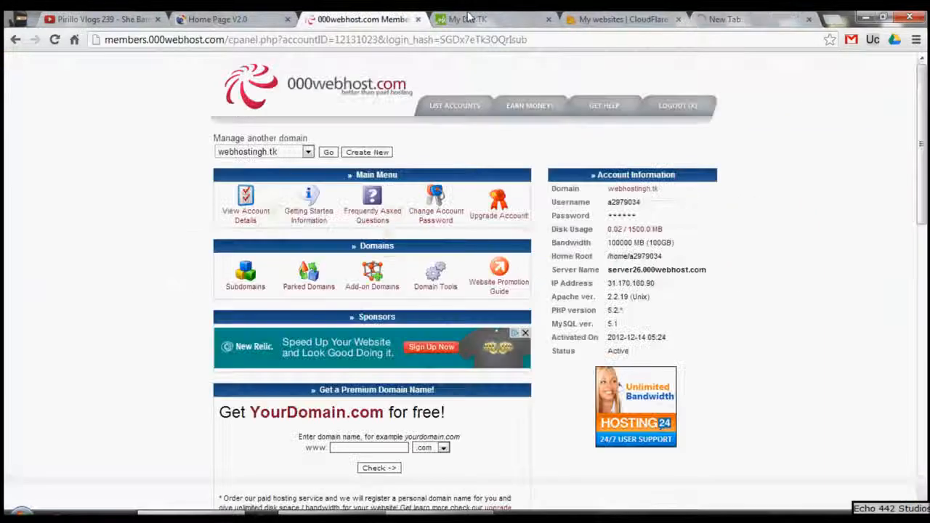
click(472, 19)
click(363, 18)
click(624, 19)
click(752, 19)
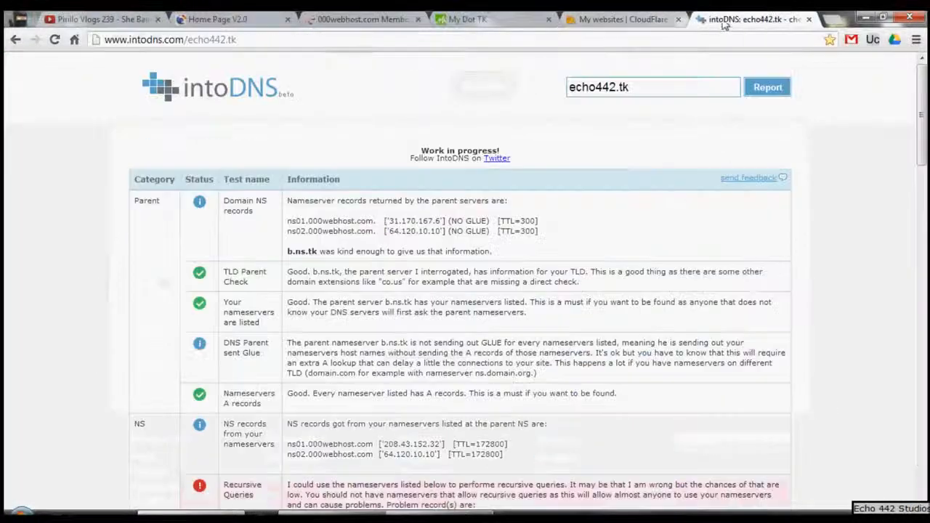
Run the intoDNS report for WEBHOSTINGH.TK, examine its name server and SOA records, and close the report
drag(188, 41, 237, 41)
key(BackSpace)
key(ctrl+v)
key(Return)
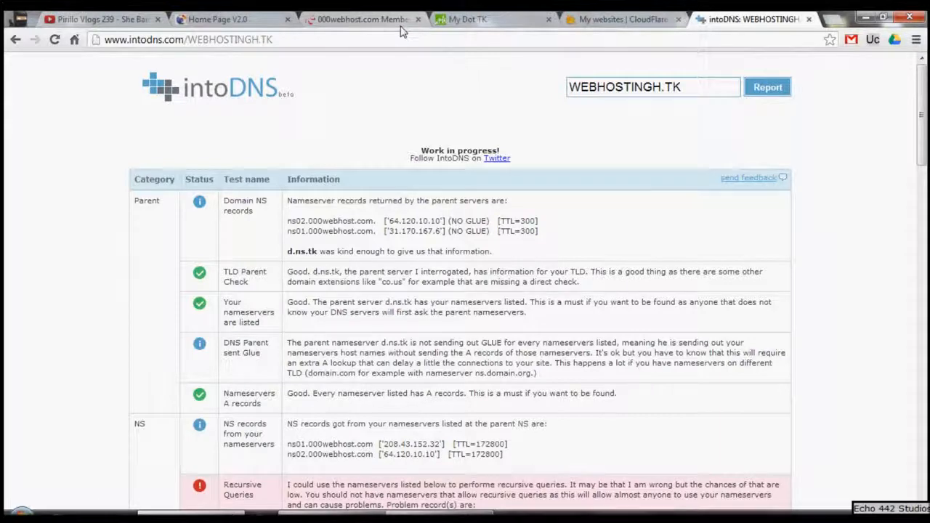
scroll(377, 278, down, 2)
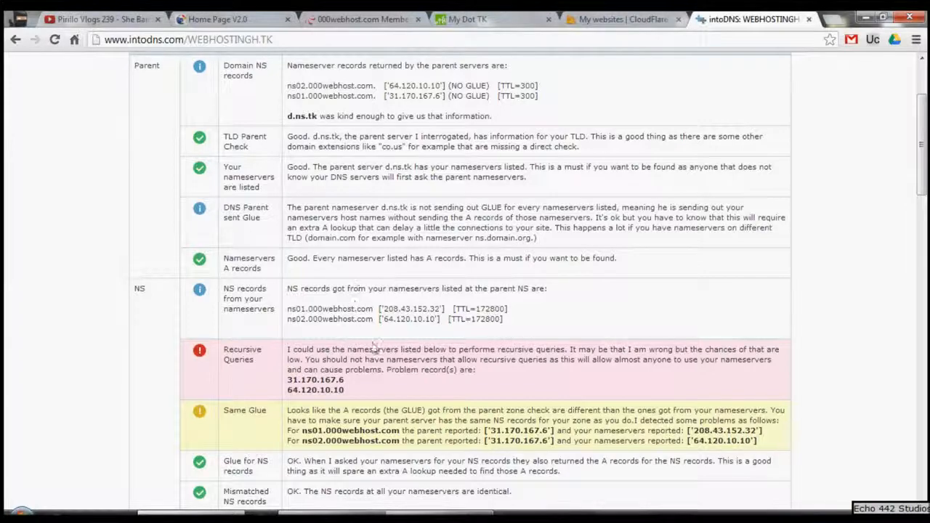
scroll(432, 383, down, 6)
scroll(429, 383, down, 7)
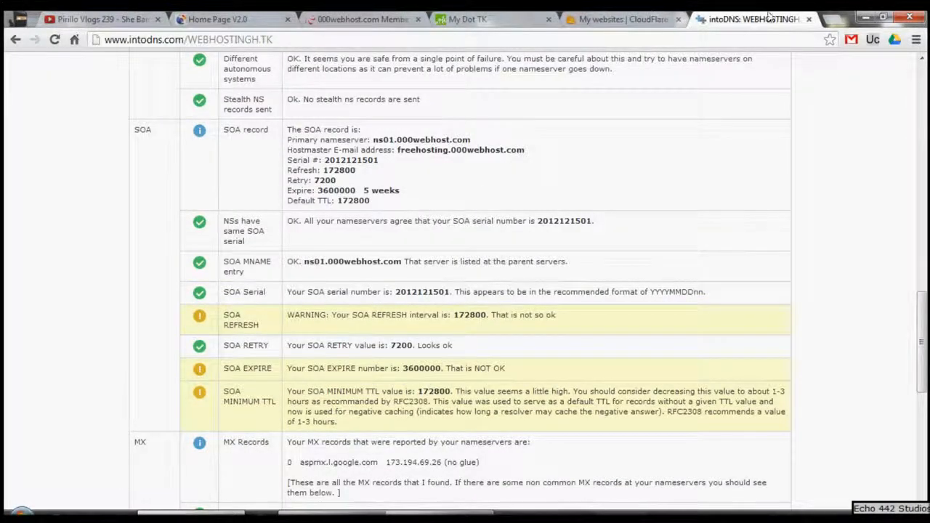
click(808, 19)
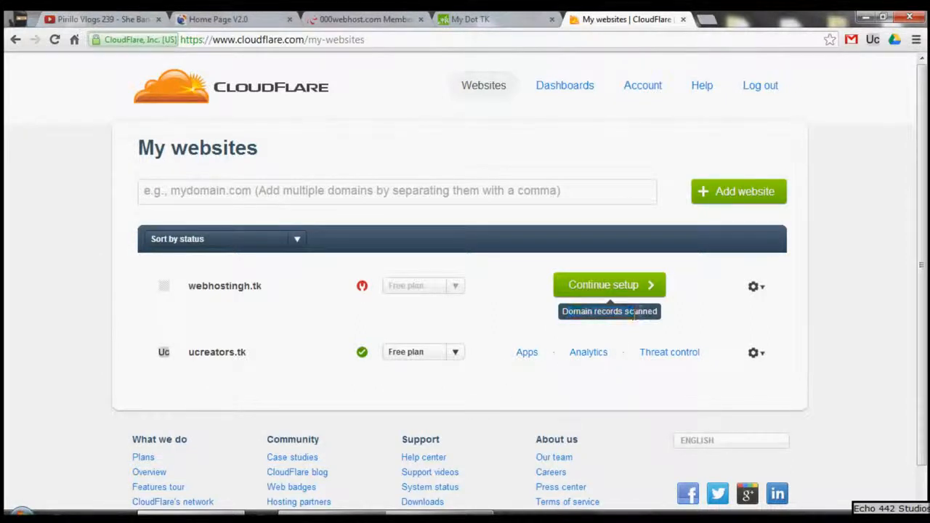
Continue the CloudFlare setup of webhostingh.tk and read the DNS record instructions and the Off CloudFlare option
click(636, 286)
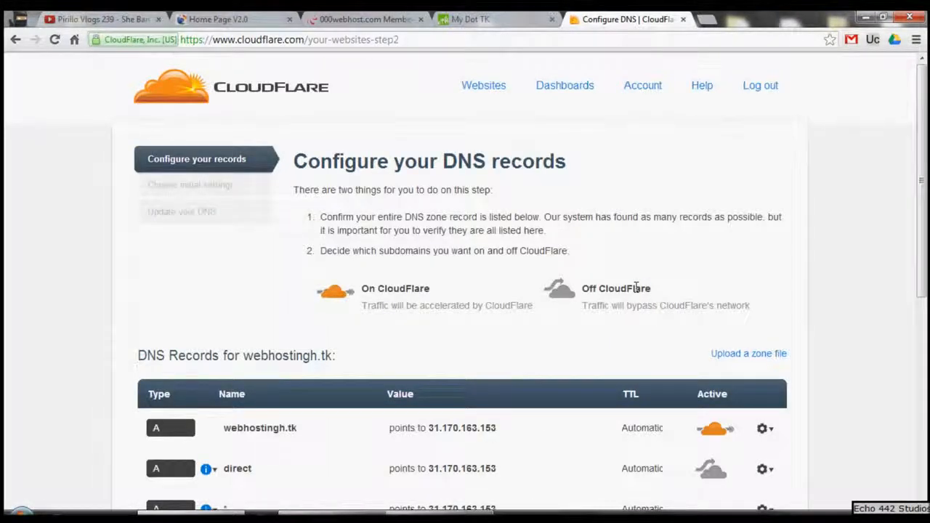
drag(326, 215, 499, 215)
click(494, 216)
drag(584, 291, 770, 322)
click(770, 326)
Examine the A, CNAME and MX records that CloudFlare lists for webhostingh.tk and the addresses they point to
scroll(730, 322, down, 3)
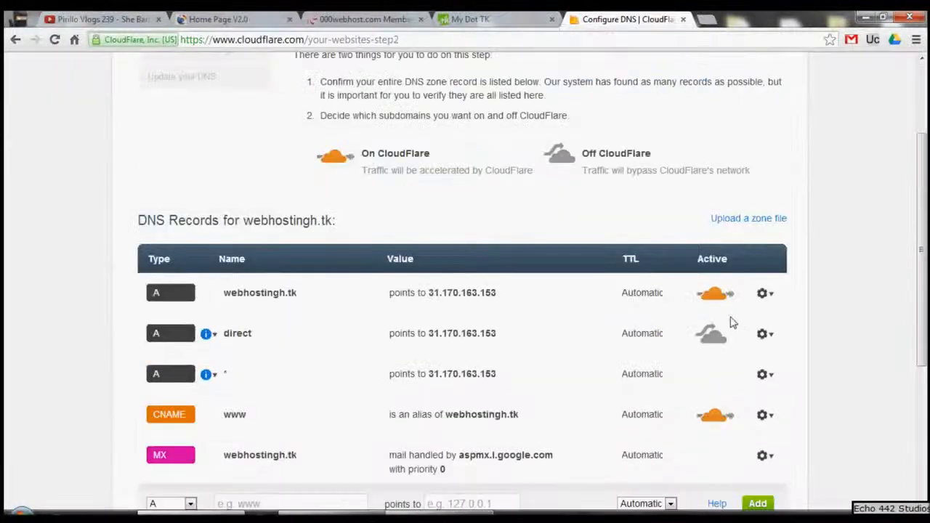
drag(231, 224, 279, 226)
click(243, 226)
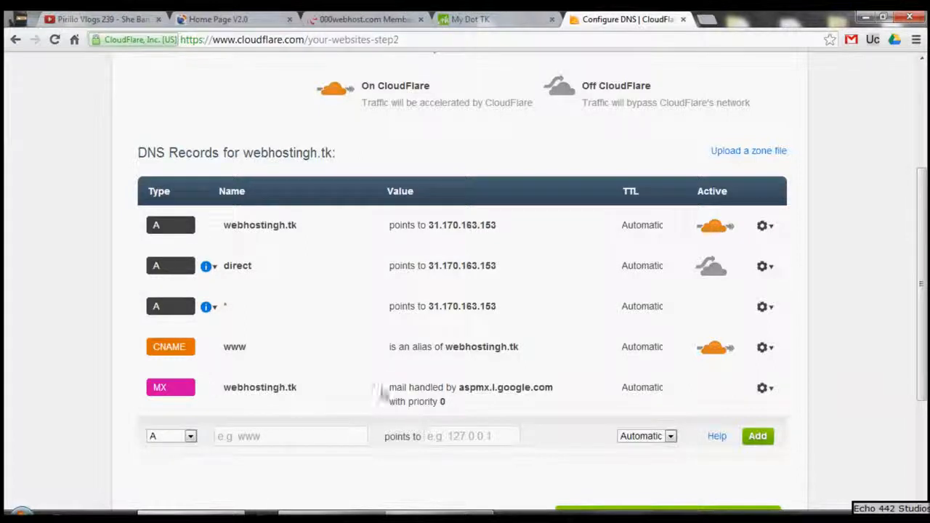
drag(405, 387, 465, 398)
click(466, 402)
drag(258, 350, 229, 349)
click(377, 304)
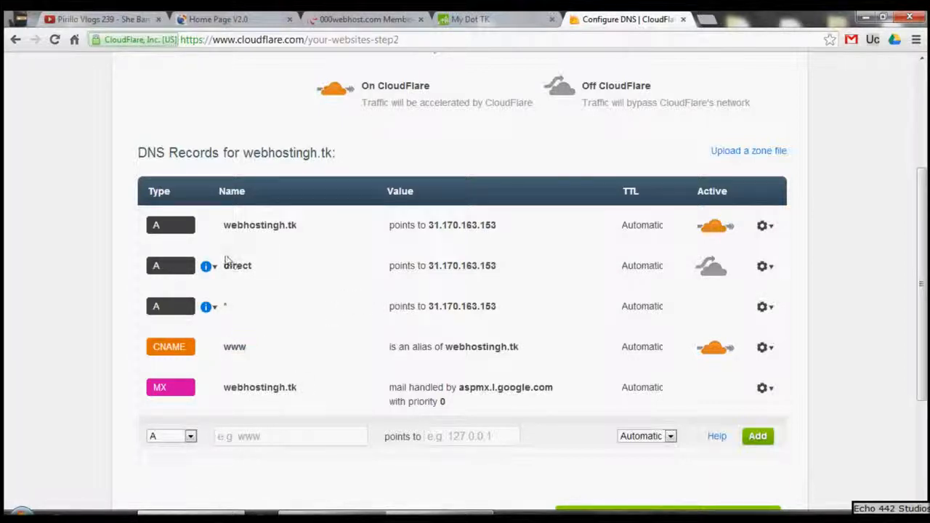
drag(245, 236, 492, 298)
click(509, 304)
drag(498, 226, 438, 222)
click(439, 222)
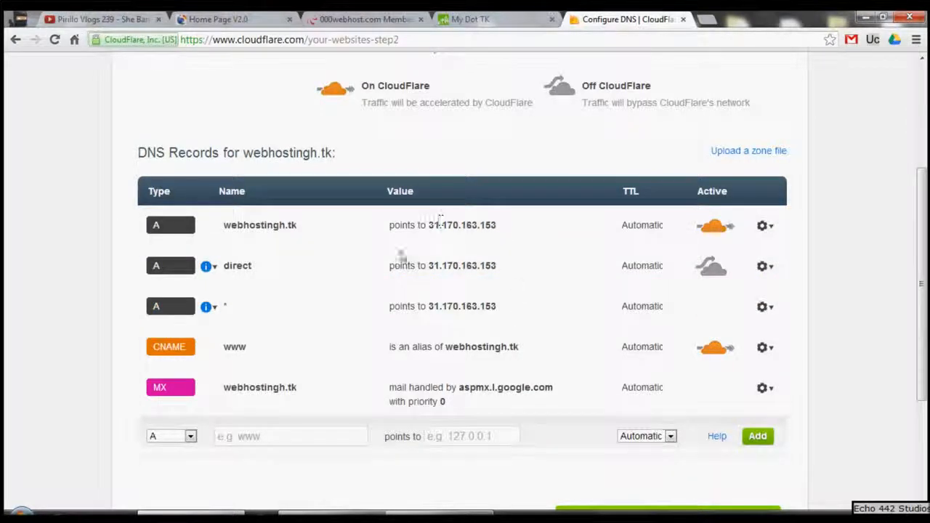
Open the 000webhost account details for webhostingh.tk and check the IP address given for the domain's A record
click(384, 19)
scroll(164, 213, down, 1)
click(249, 135)
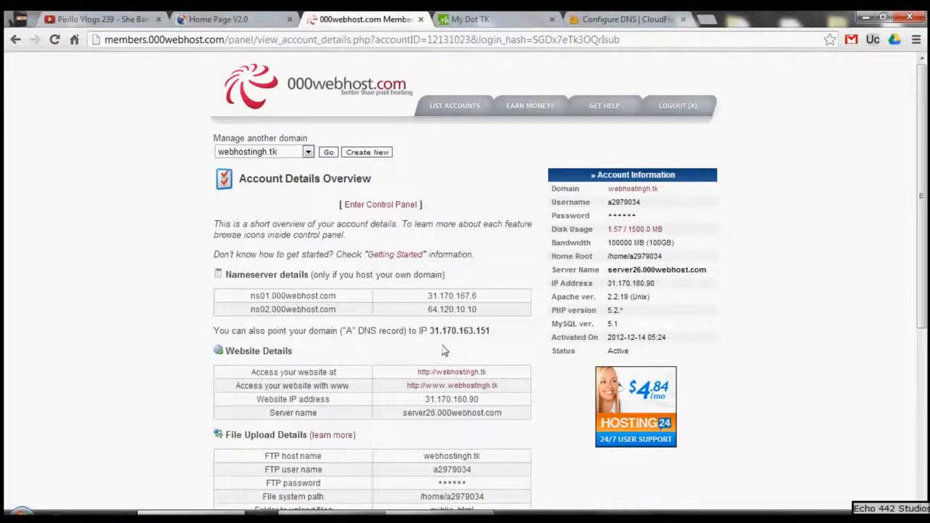
drag(421, 330, 491, 329)
click(492, 331)
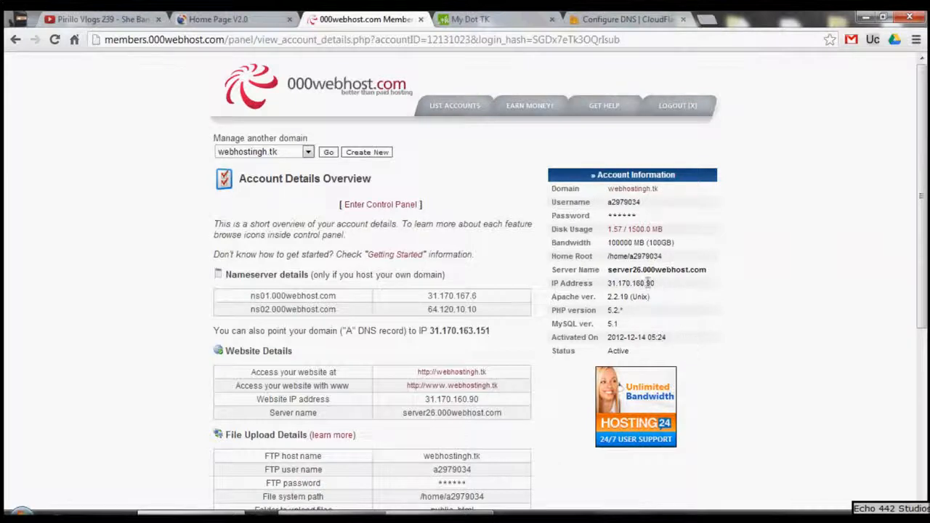
drag(215, 332, 440, 331)
click(421, 335)
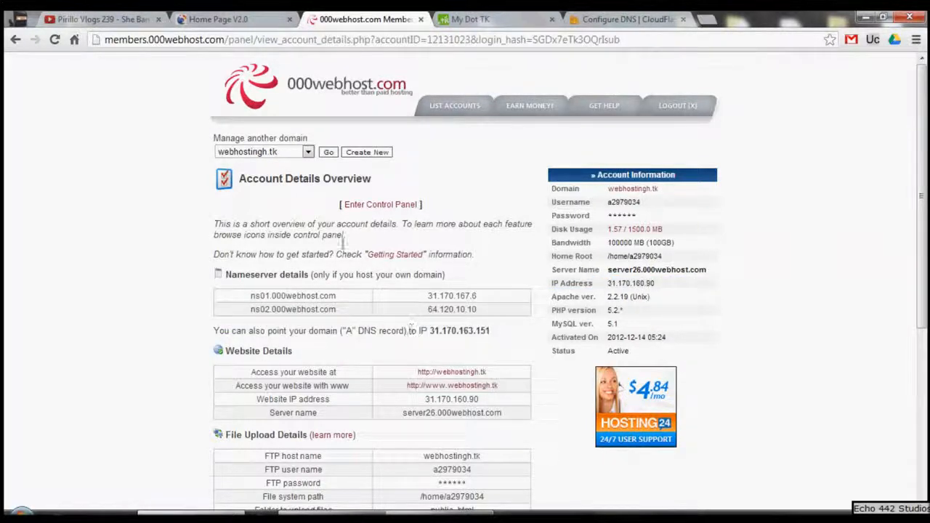
Return to CloudFlare, review the DNS records for webhostingh.tk, and continue with all missing records marked as added
click(16, 40)
click(587, 20)
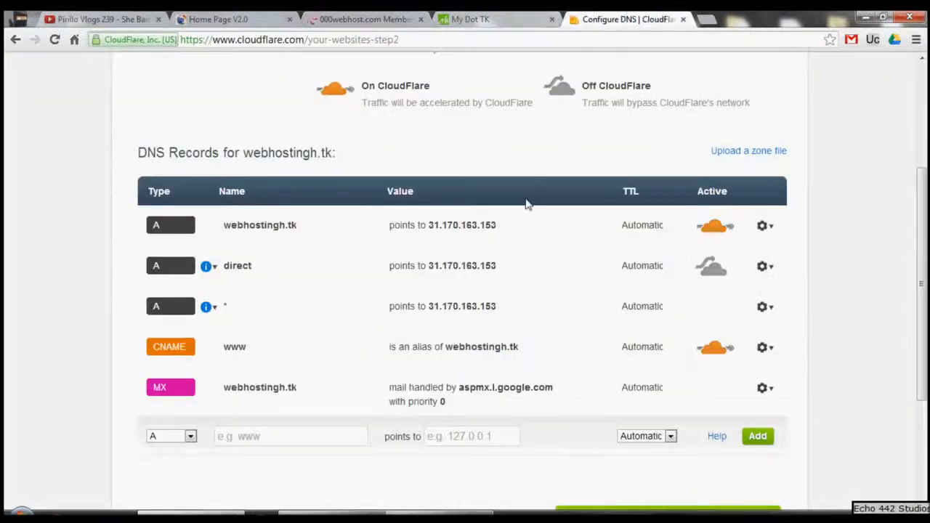
scroll(527, 206, up, 3)
scroll(527, 208, down, 2)
scroll(527, 208, down, 2)
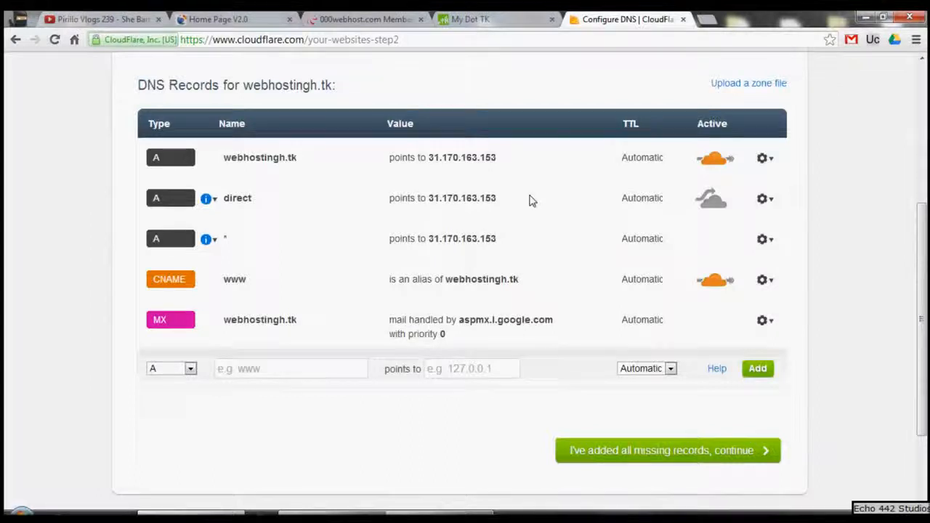
click(709, 452)
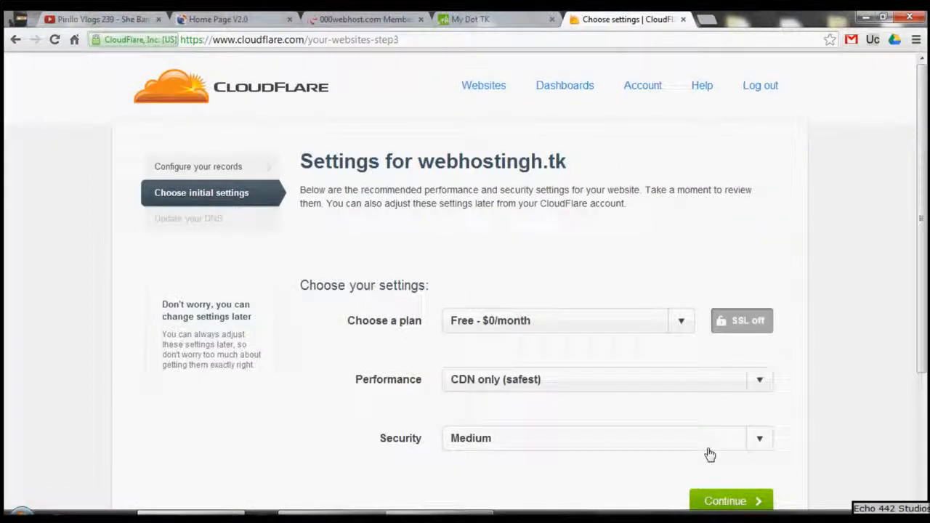
Review the setup options for webhostingh.tk, keeping the Free plan and Medium security and setting performance to CDN + basic optimizations (faster)
click(496, 326)
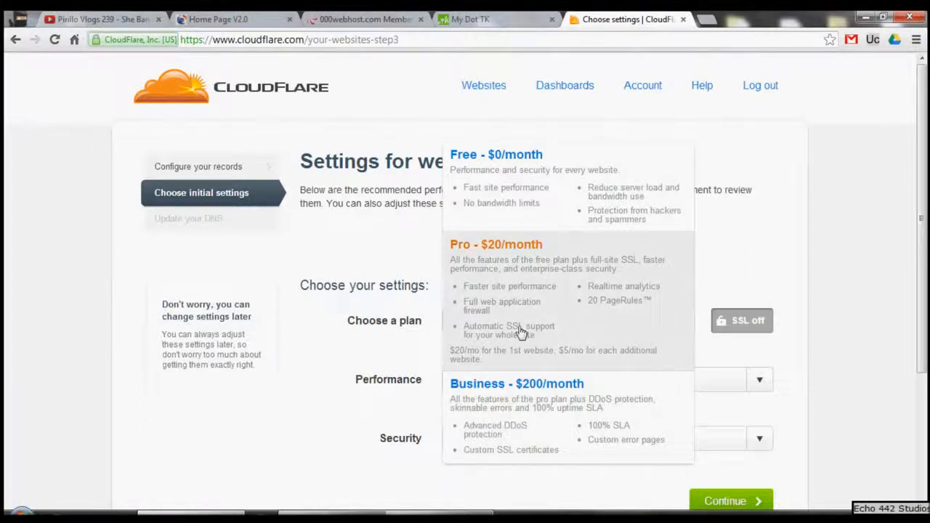
click(483, 219)
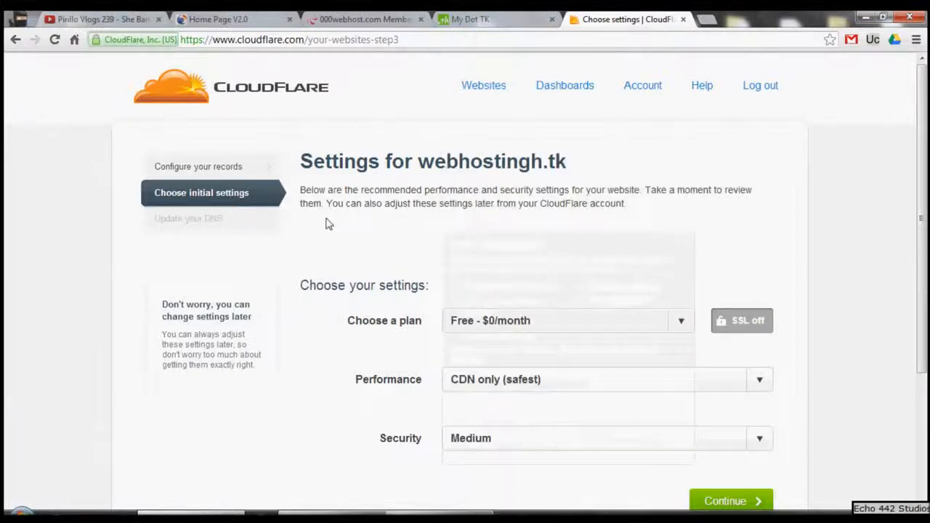
scroll(341, 232, down, 2)
click(495, 249)
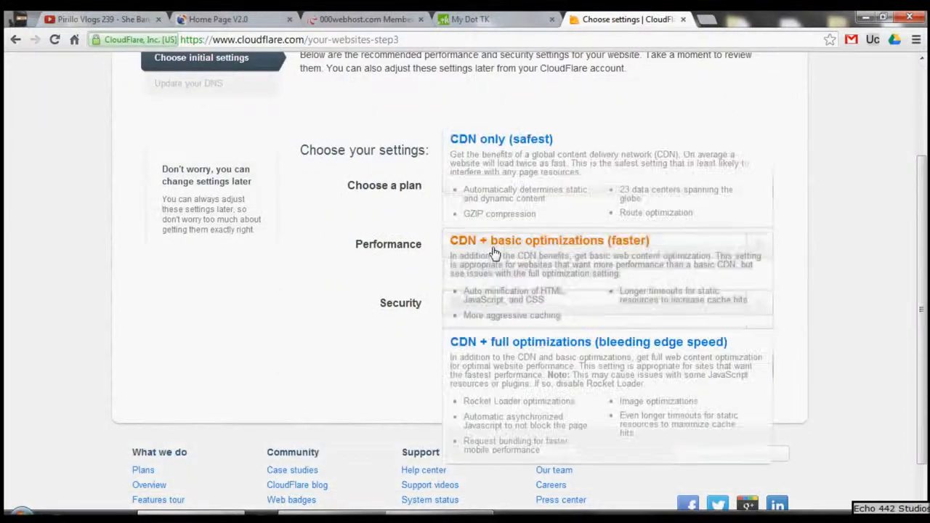
click(506, 295)
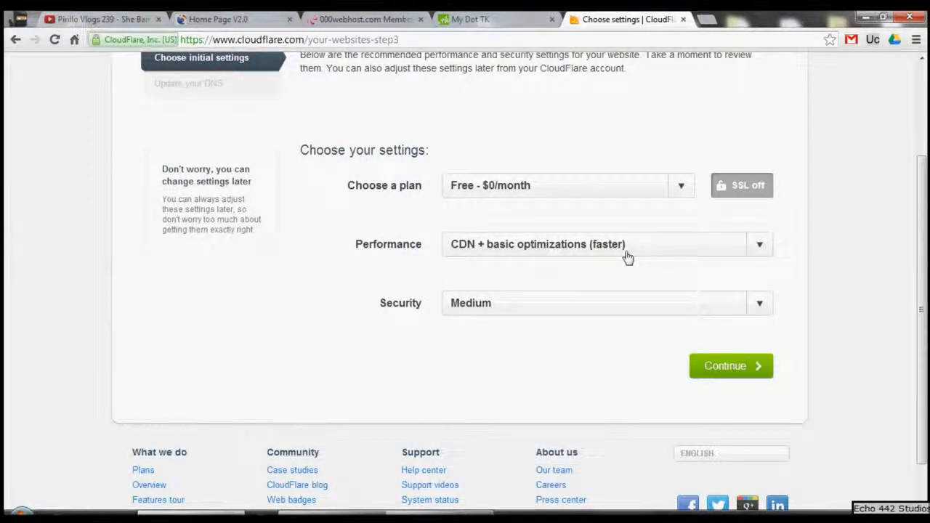
click(484, 256)
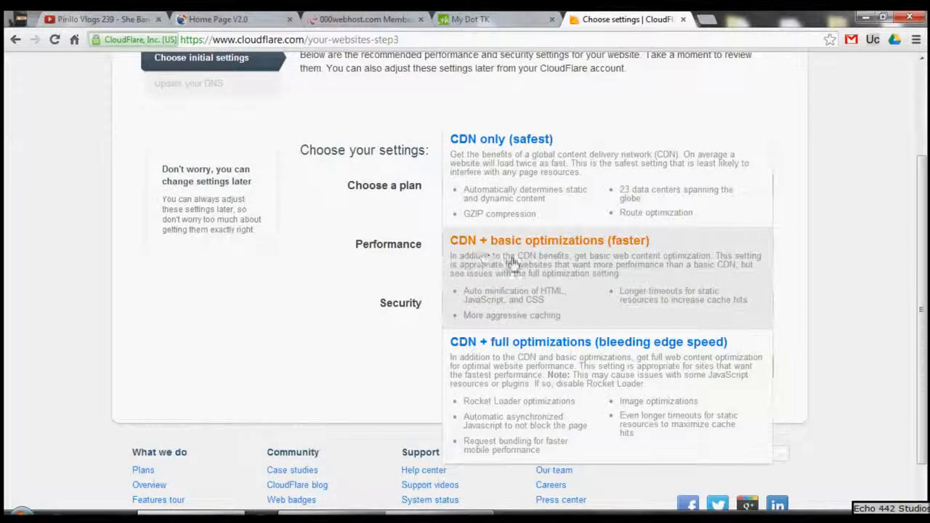
click(441, 265)
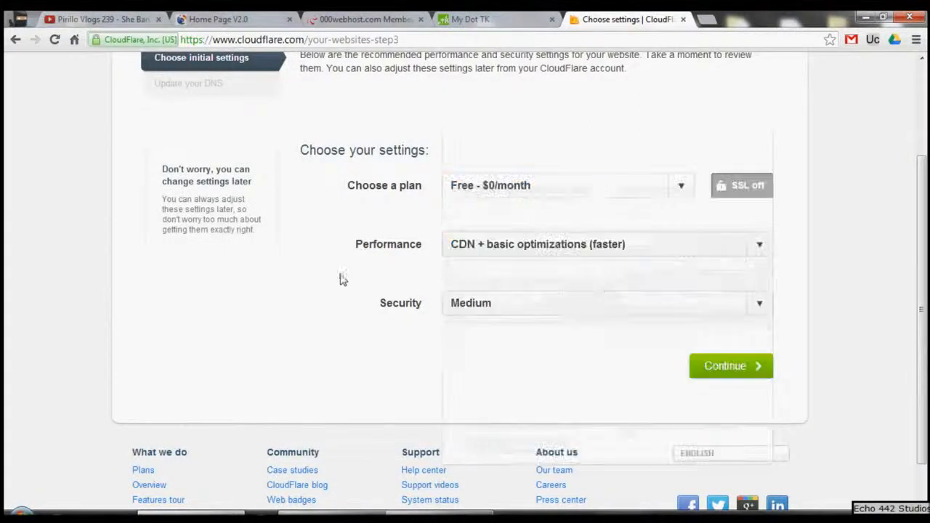
click(501, 307)
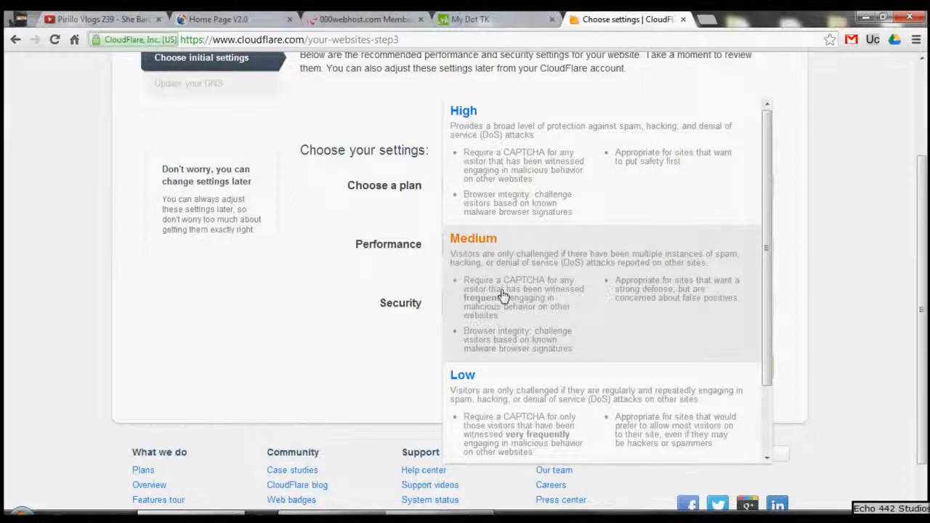
click(501, 296)
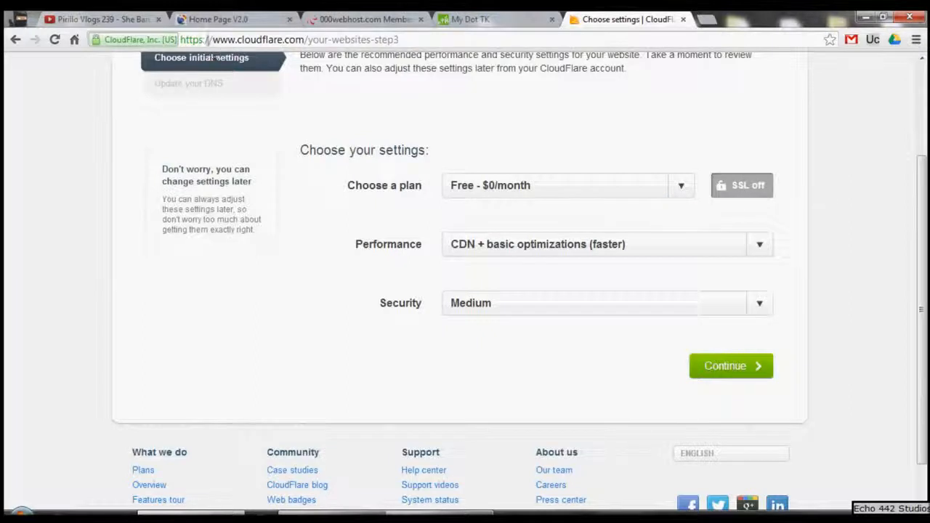
View CloudFlare's site identity details and HTTPS address, and continue the setup to the name server update
click(152, 41)
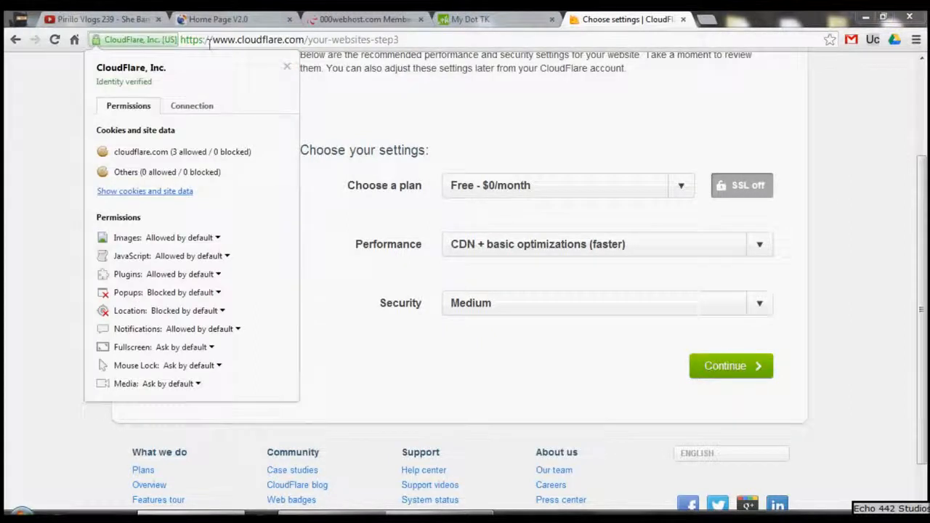
double_click(224, 40)
drag(200, 42, 187, 42)
click(187, 42)
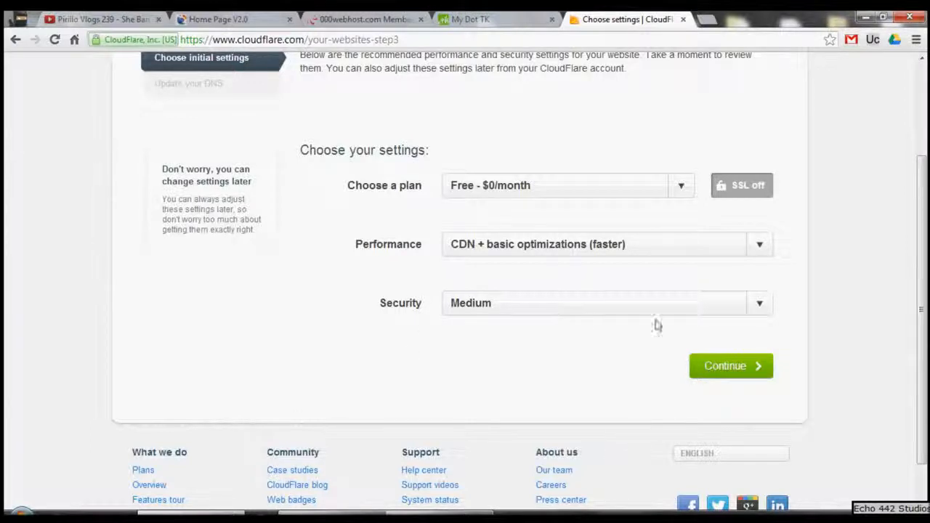
click(743, 369)
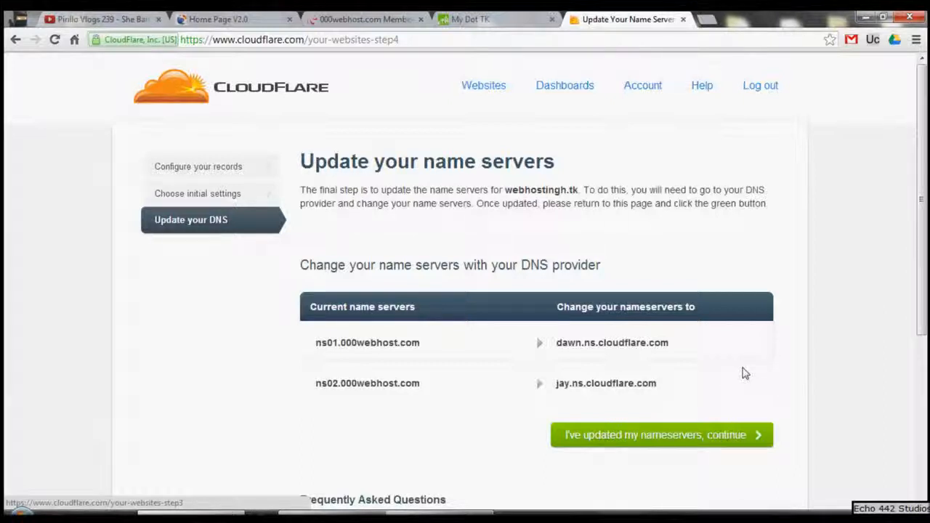
In the Dot TK settings for WEBHOSTINGH.TK, replace the first custom DNS host name with CloudFlare's dawn.ns.cloudflare.com
click(472, 19)
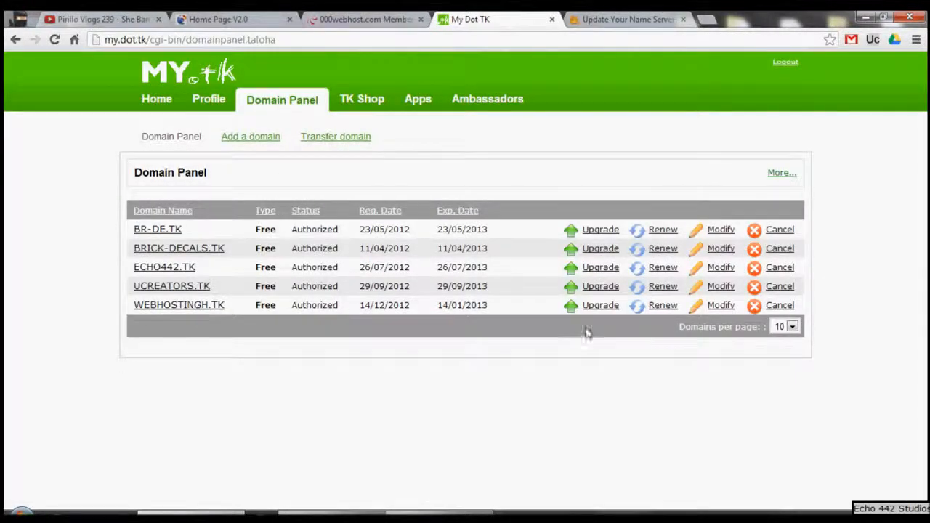
click(720, 305)
click(602, 19)
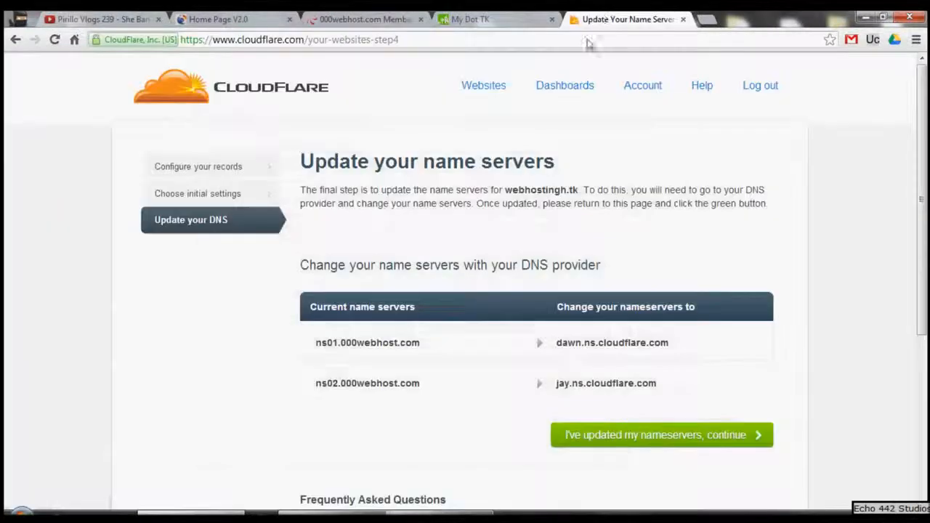
drag(679, 343, 557, 342)
right_click(559, 342)
click(581, 349)
click(494, 19)
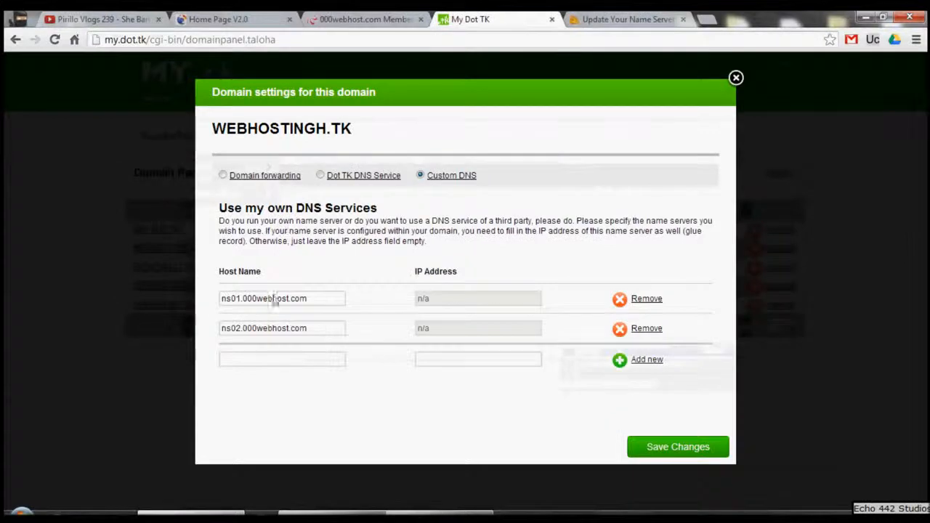
click(325, 299)
drag(325, 299, 25, 297)
key(BackSpace)
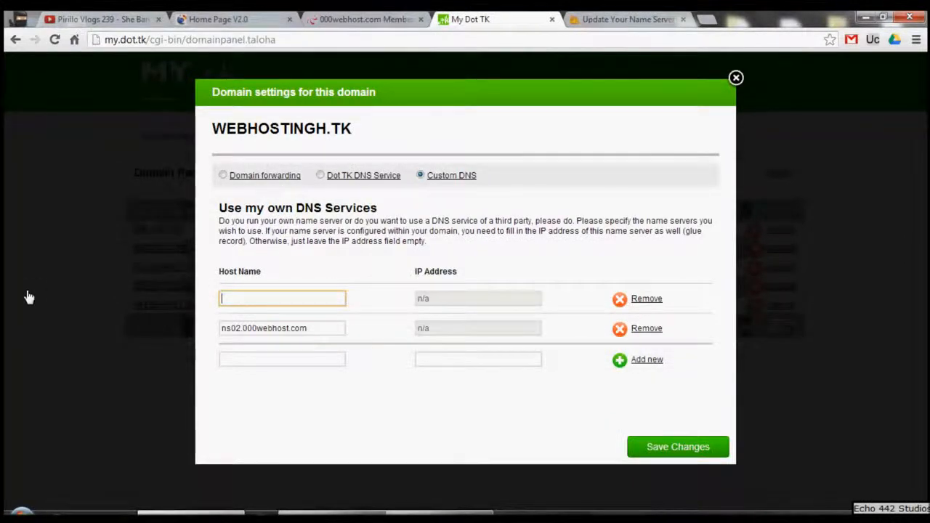
key(ctrl+v)
Replace the second custom DNS host name of WEBHOSTINGH.TK with CloudFlare's jay.ns.cloudflare.com and save the changes
click(363, 19)
click(592, 19)
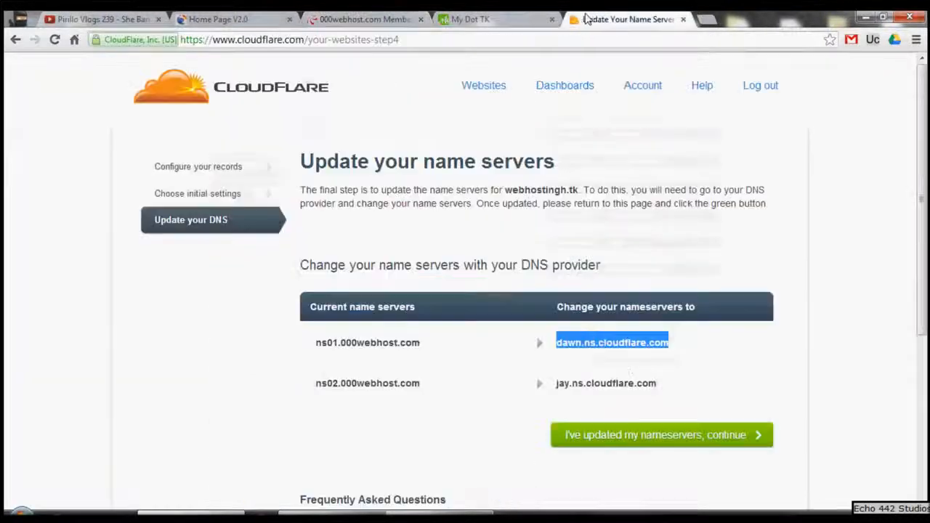
mouse_move(666, 385)
mouse_down()
mouse_move(312, 385)
mouse_move(656, 384)
mouse_up()
right_click(658, 385)
click(673, 393)
click(514, 21)
click(443, 298)
click(318, 328)
click(313, 356)
double_click(332, 330)
click(642, 338)
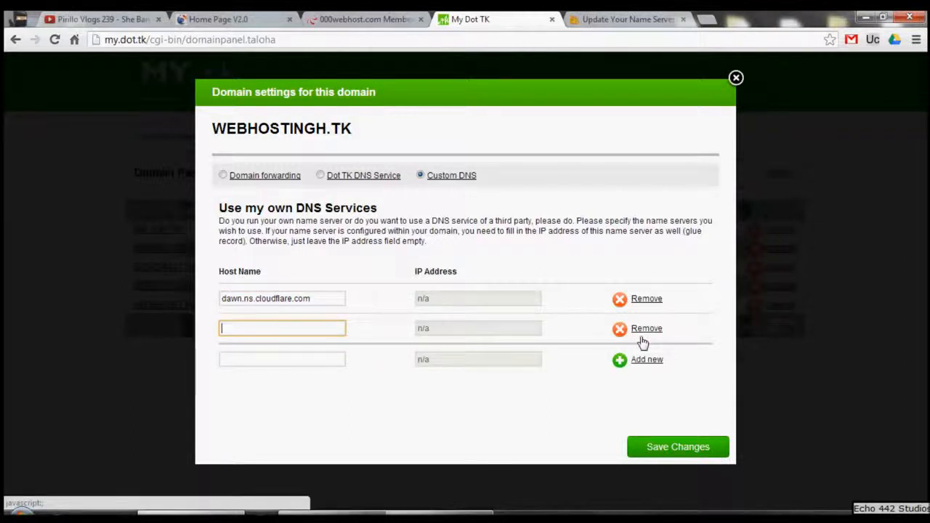
key(ctrl+v)
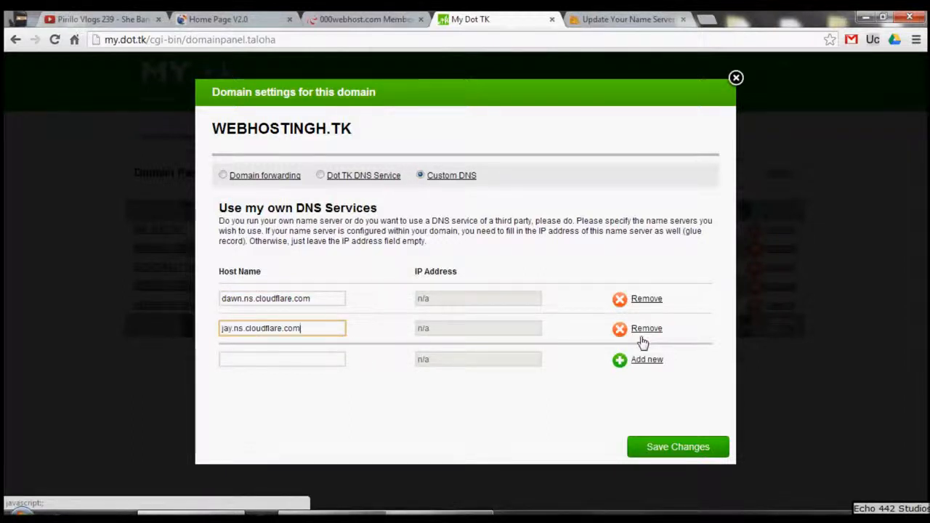
click(619, 209)
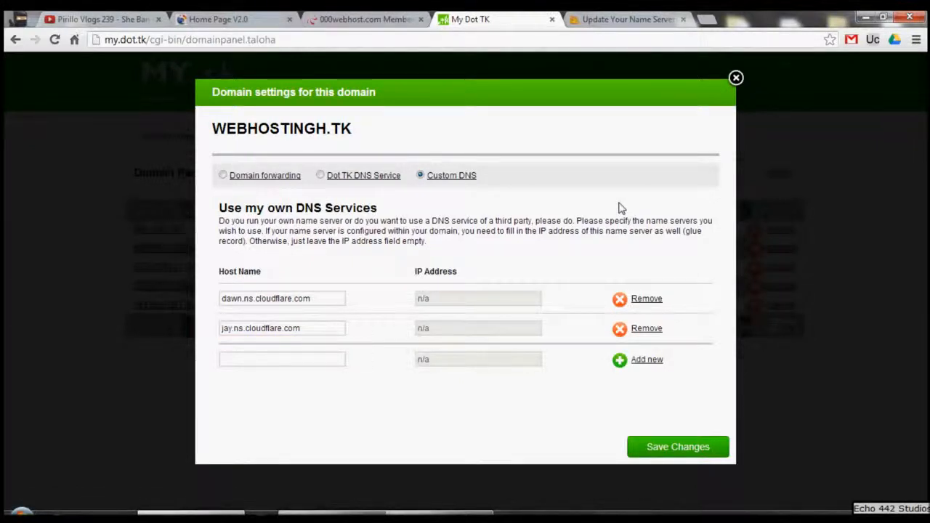
click(694, 454)
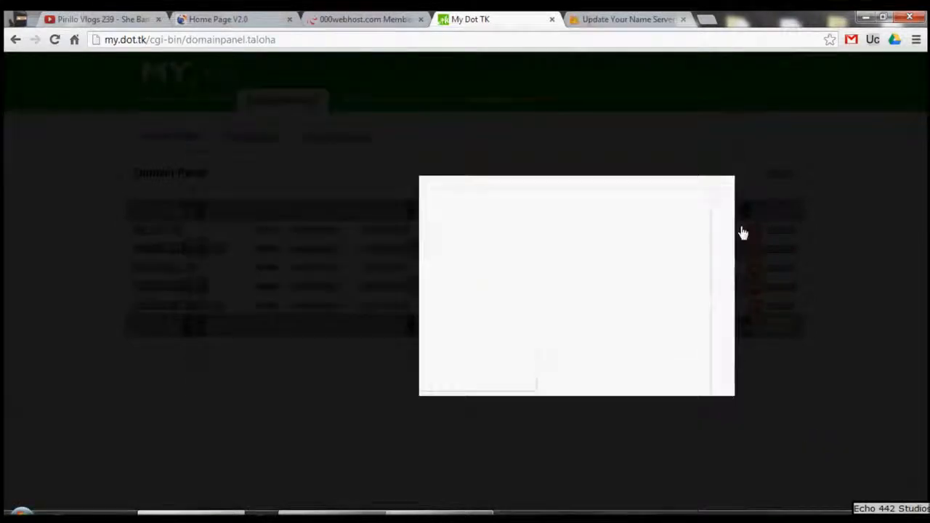
Return to CloudFlare and complete the webhostingh.tk setup by declaring the name servers updated
click(614, 19)
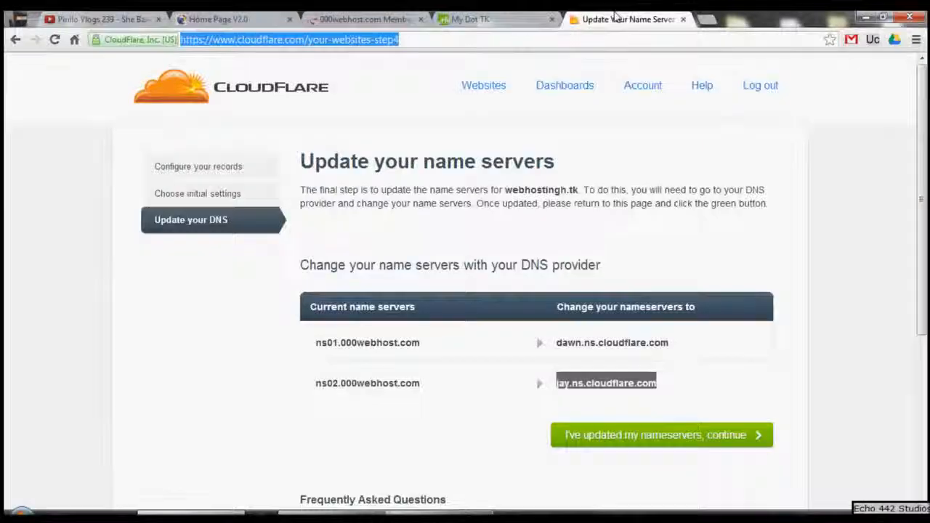
scroll(649, 447, down, 3)
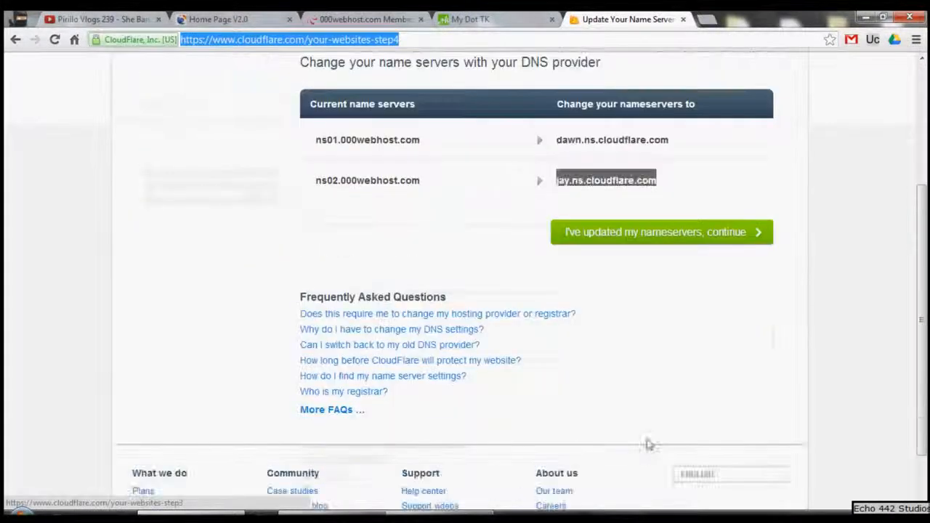
scroll(379, 375, up, 2)
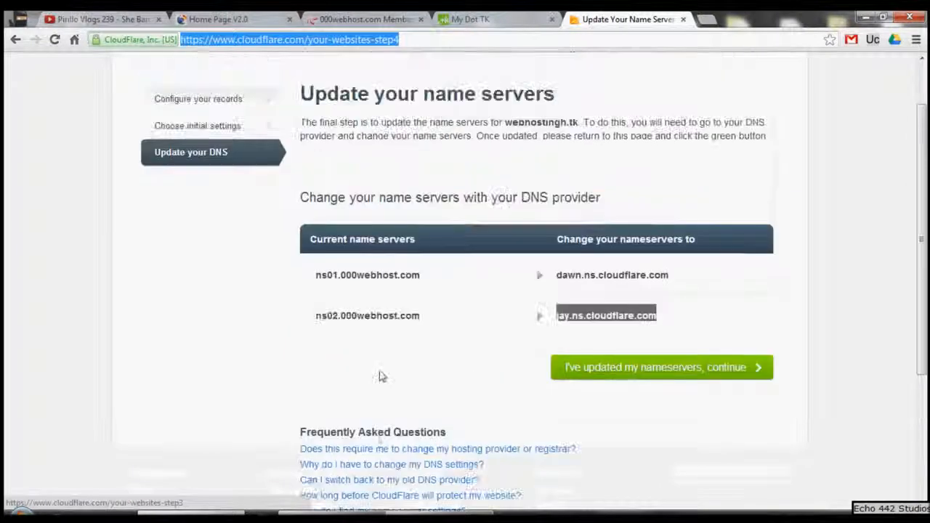
click(702, 372)
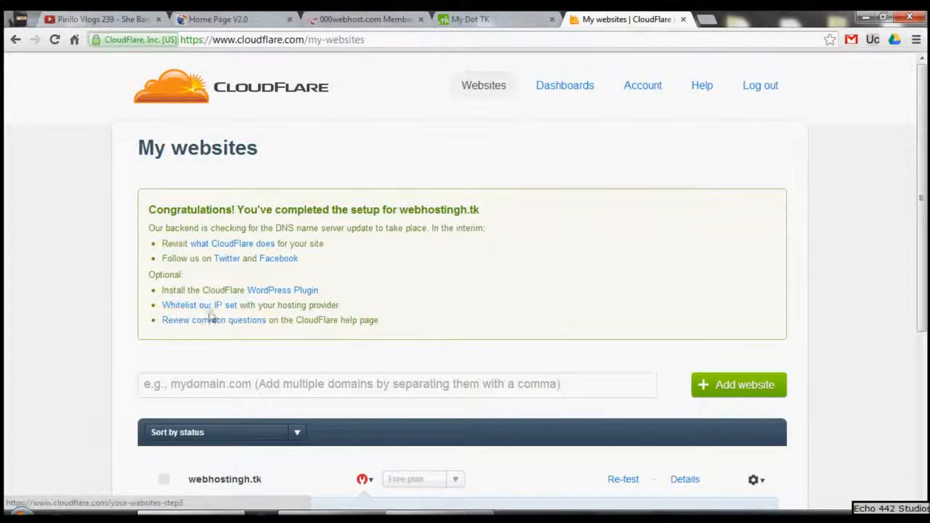
Read the pending name server notice for webhostingh.tk, start a re-test of the domain, and dismiss the notice
scroll(268, 332, down, 3)
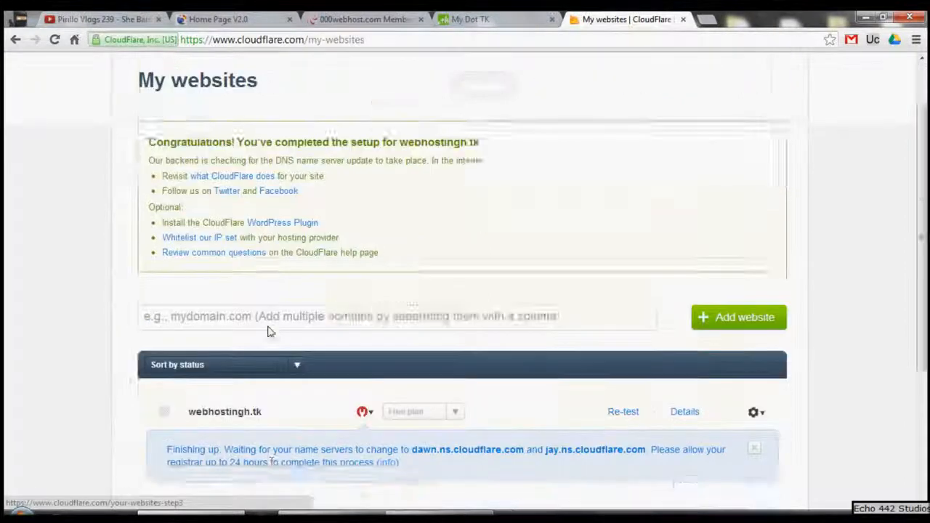
drag(167, 314, 649, 320)
click(650, 320)
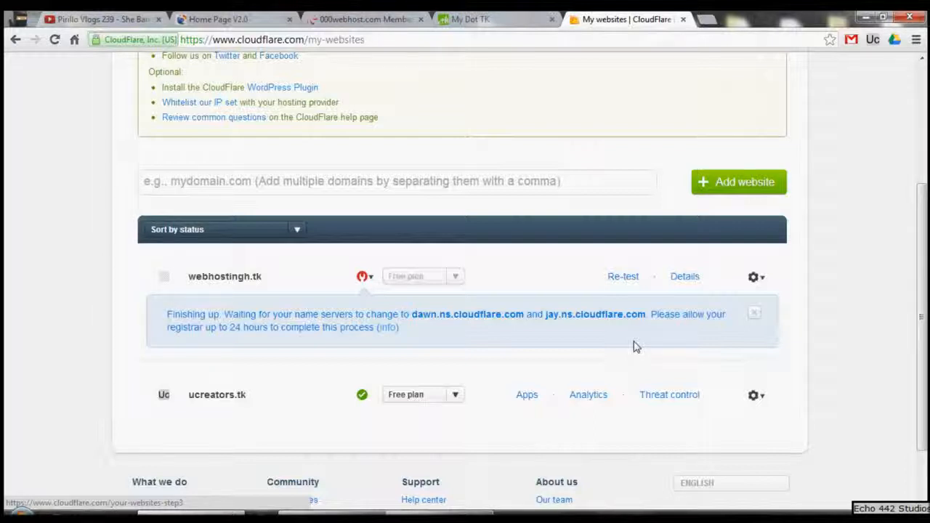
click(610, 277)
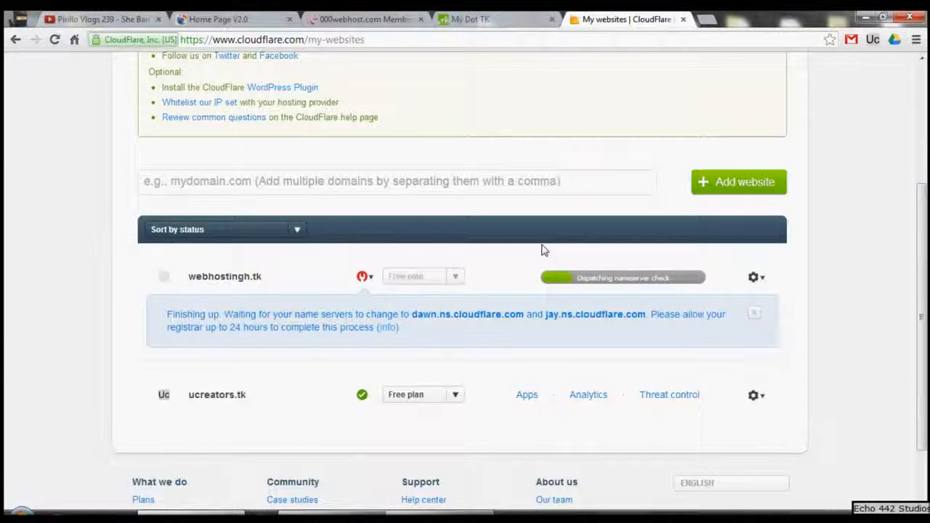
click(753, 314)
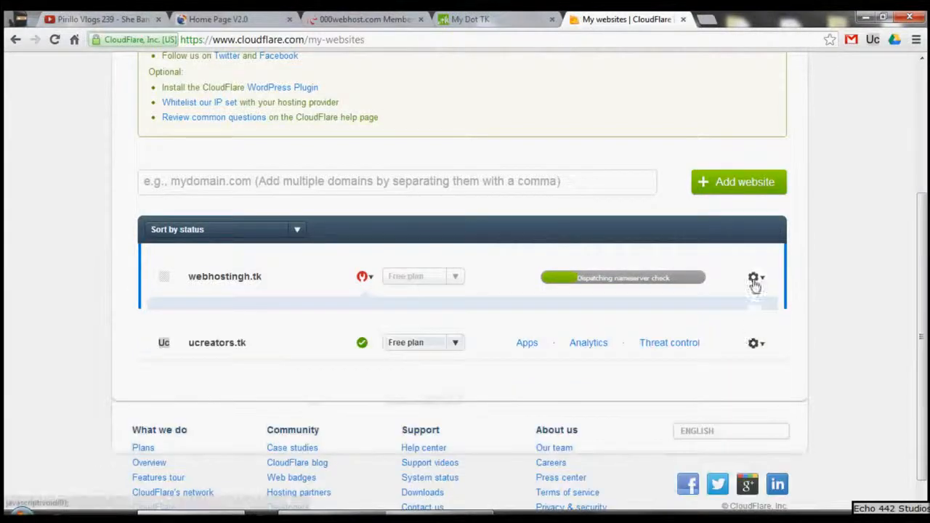
Open the CloudFlare settings of webhostingh.tk in a new tab and view the management options available for ucreators.tk
click(754, 277)
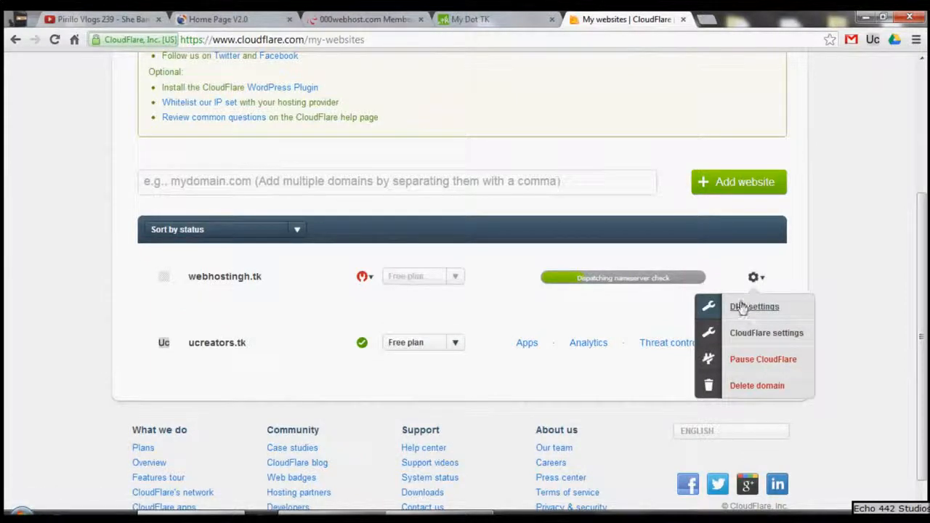
right_click(740, 328)
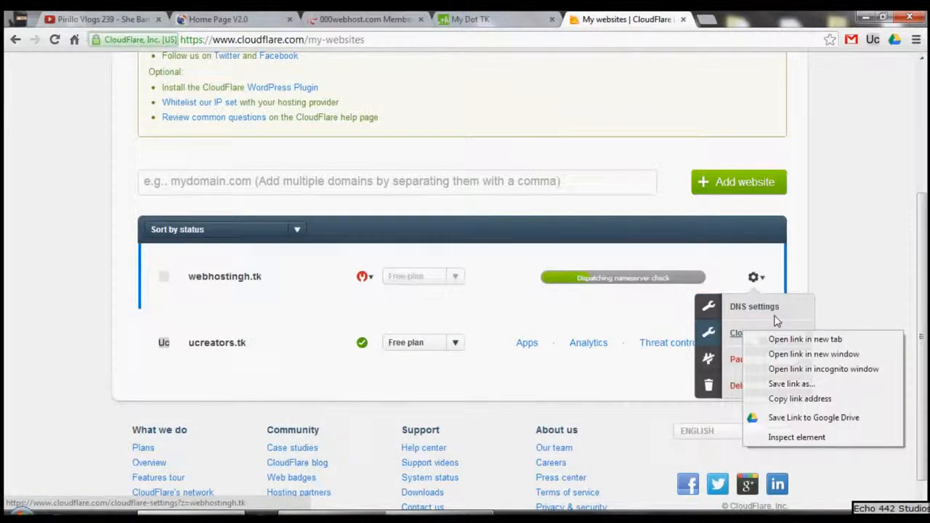
click(777, 340)
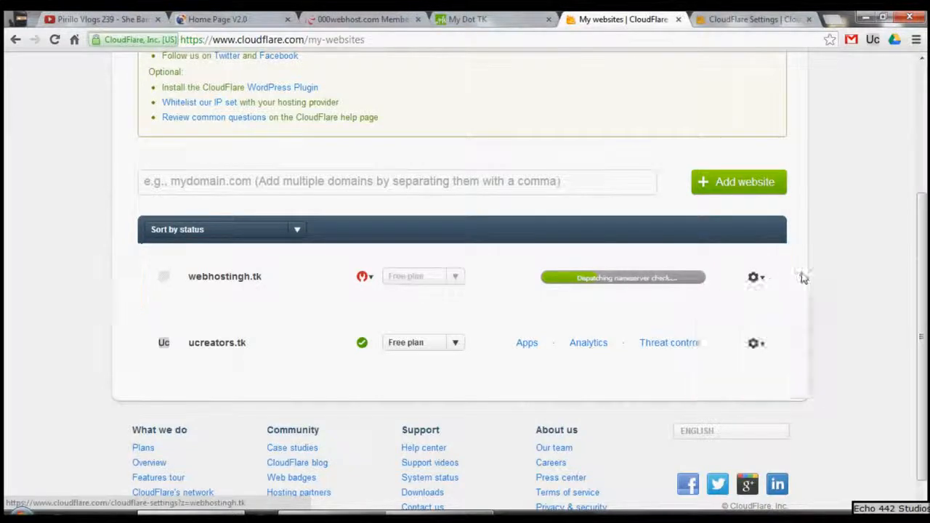
click(753, 343)
scroll(753, 353, down, 1)
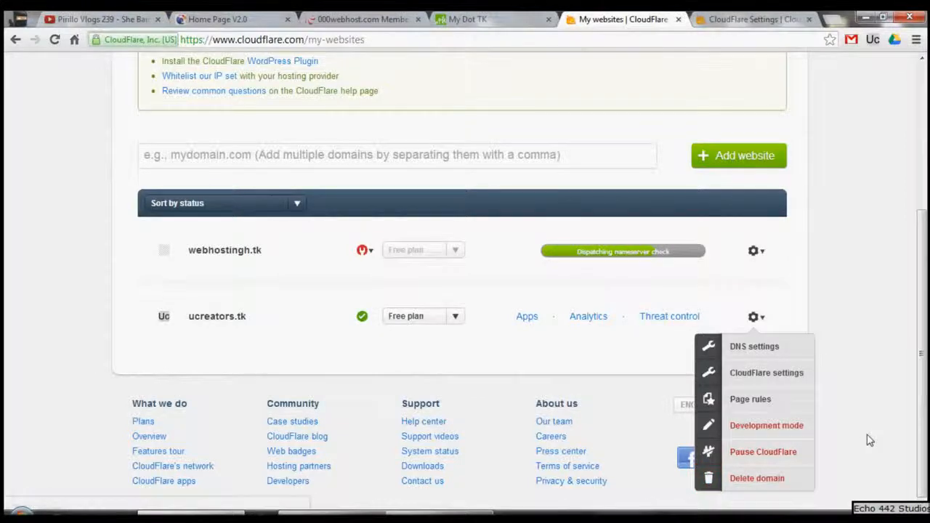
View the available security profile and performance profile options in the CloudFlare settings of webhostingh.tk without changing either profile
click(759, 20)
scroll(507, 218, down, 2)
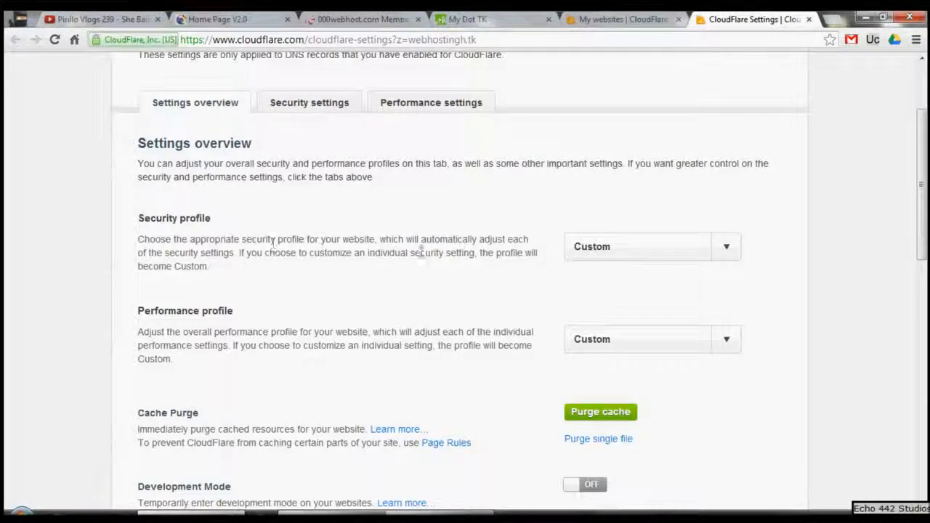
click(612, 257)
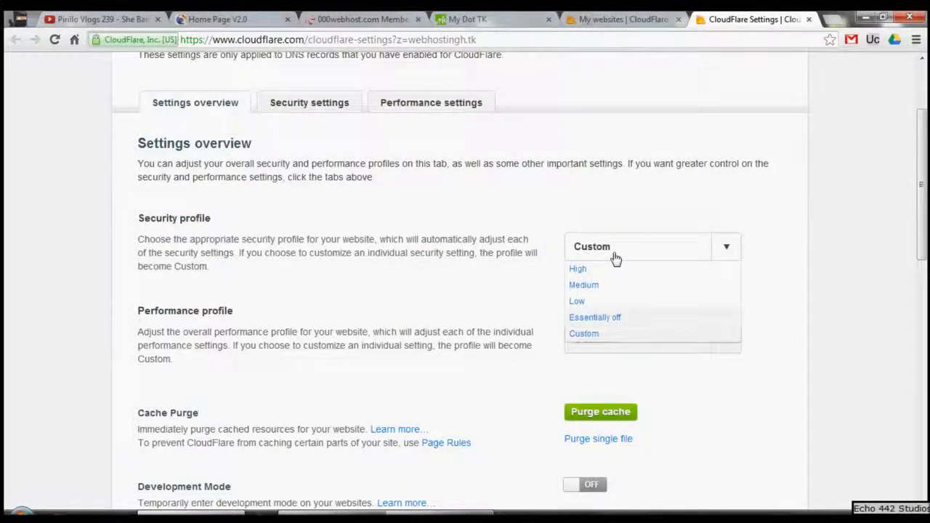
click(612, 249)
click(626, 200)
scroll(270, 311, down, 1)
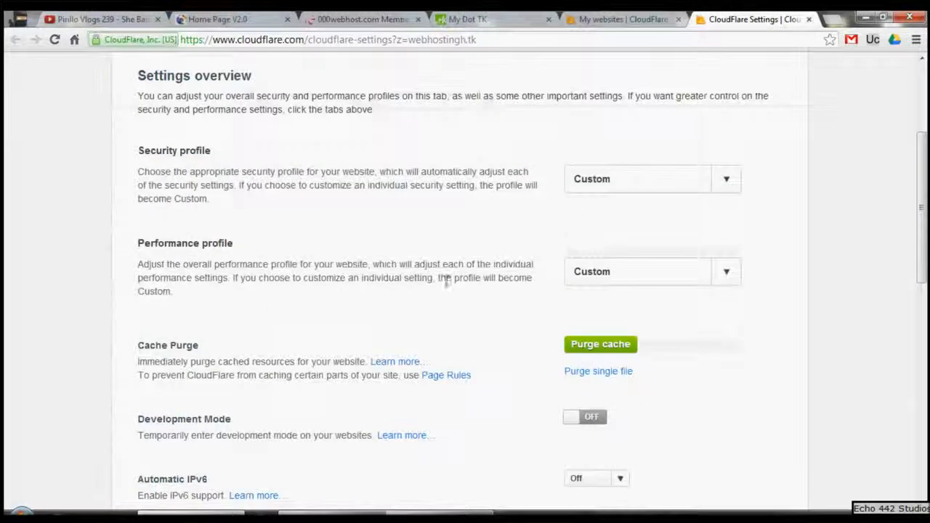
click(566, 271)
click(510, 247)
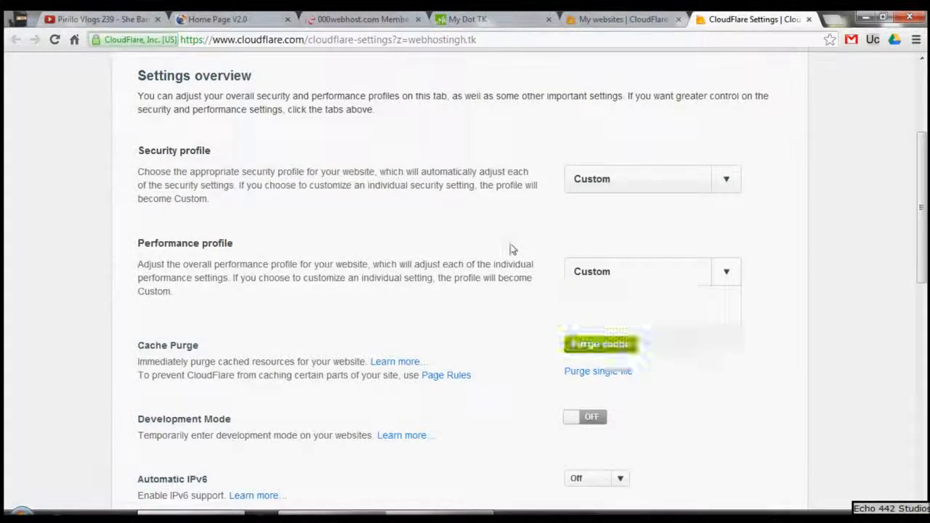
Read the Cache Purge, Development Mode and SPDY descriptions for webhostingh.tk and view the Automatic IPv6 choices
scroll(502, 276, down, 1)
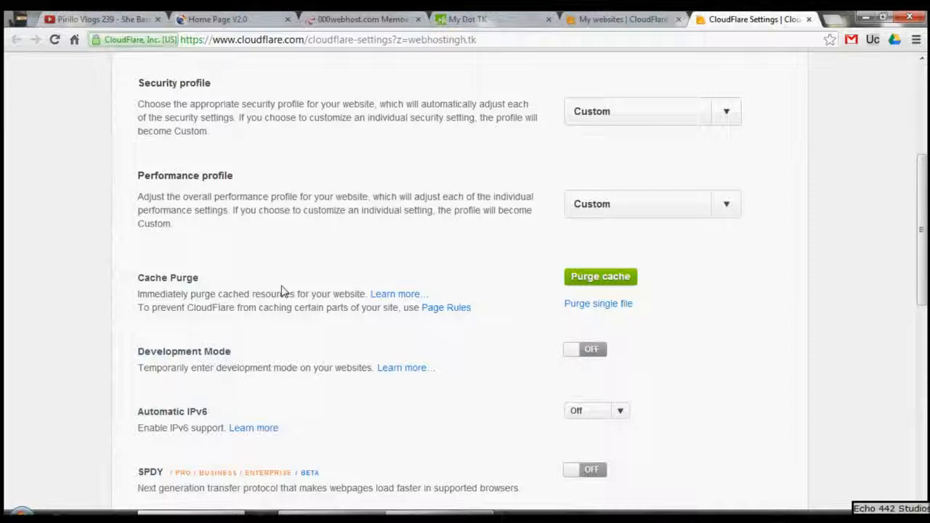
scroll(247, 435, down, 1)
drag(178, 285, 458, 319)
click(458, 321)
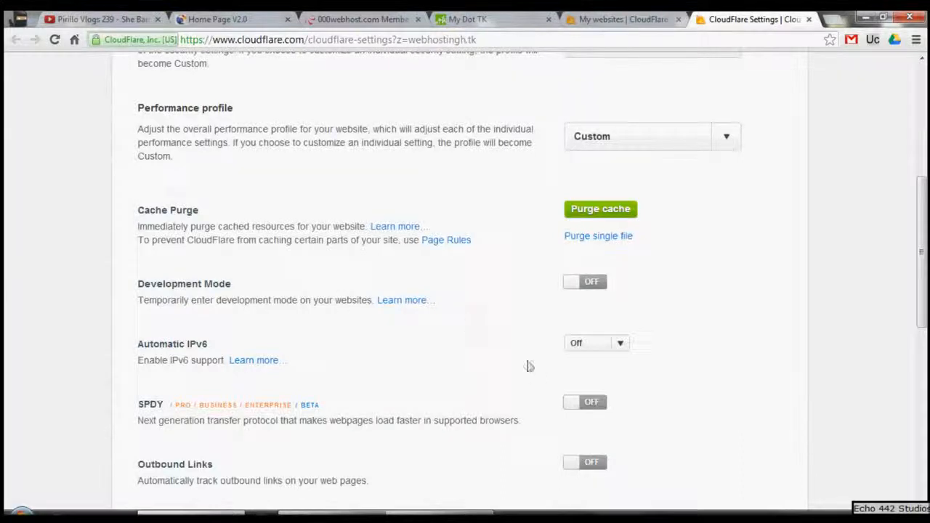
click(607, 343)
click(626, 347)
scroll(622, 361, down, 1)
drag(139, 352, 291, 373)
click(293, 375)
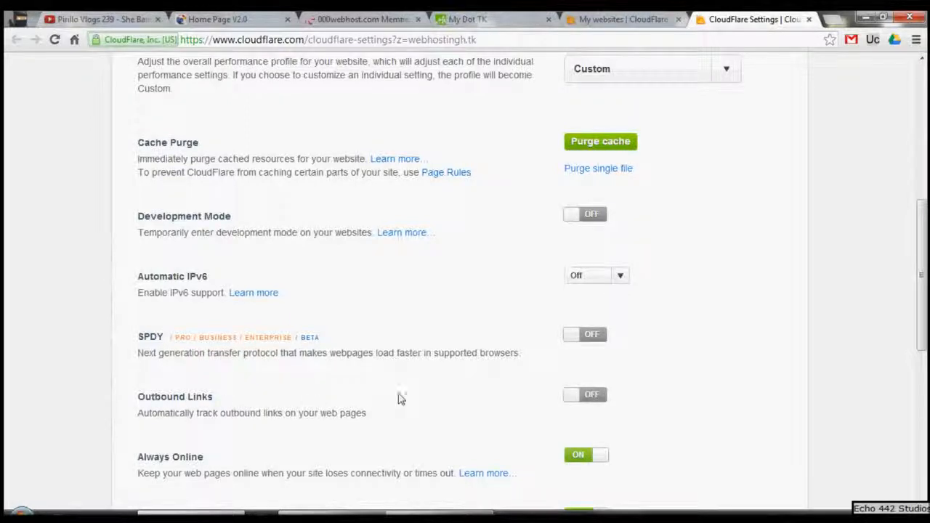
Review the remaining webhostingh.tk settings from Outbound Links and Always Online through Google Analytics and SSL, then close the settings page
scroll(403, 395, down, 2)
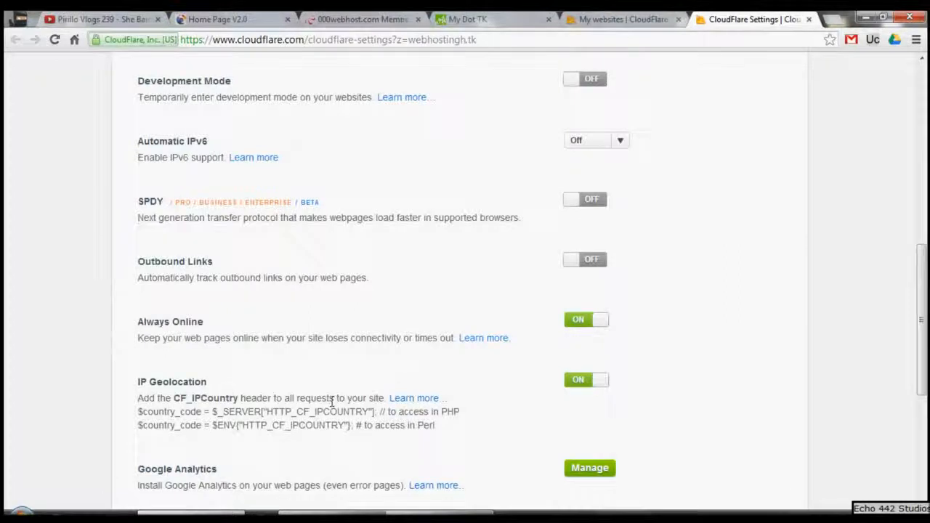
scroll(196, 389, down, 1)
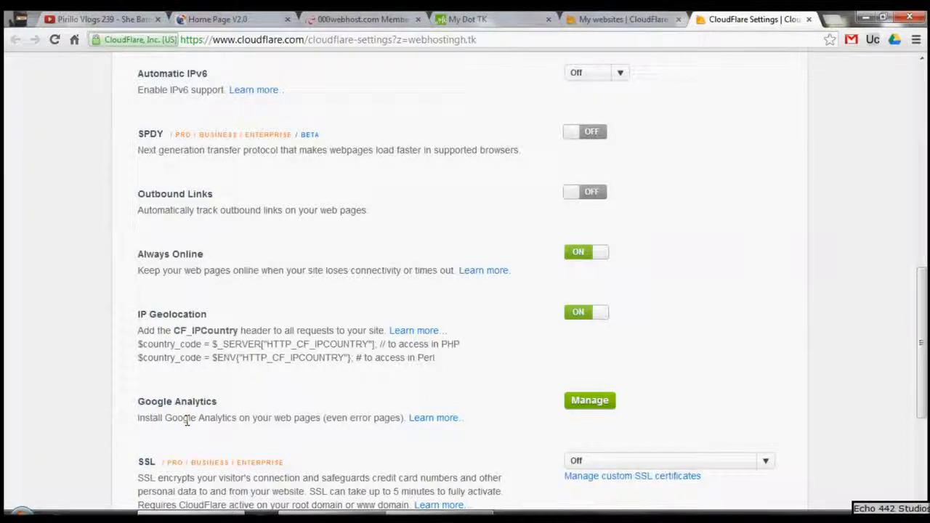
scroll(188, 421, down, 1)
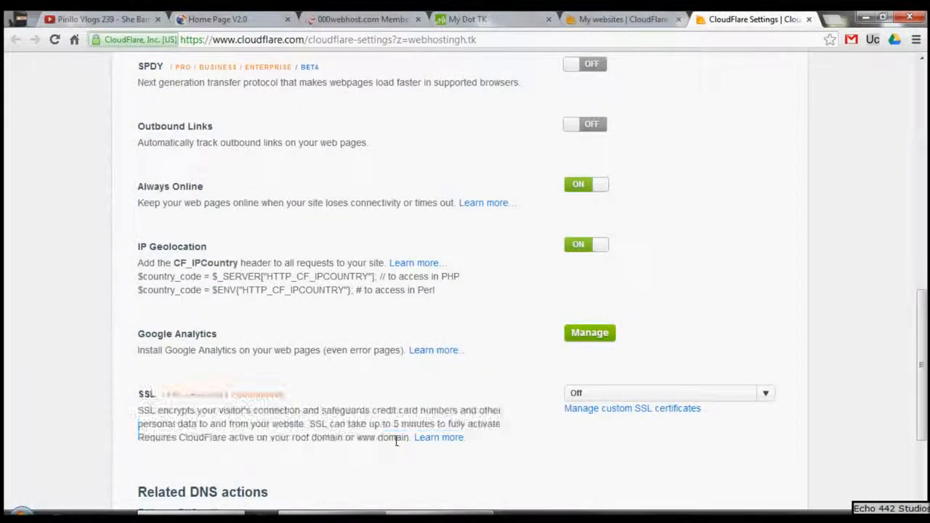
scroll(393, 429, down, 3)
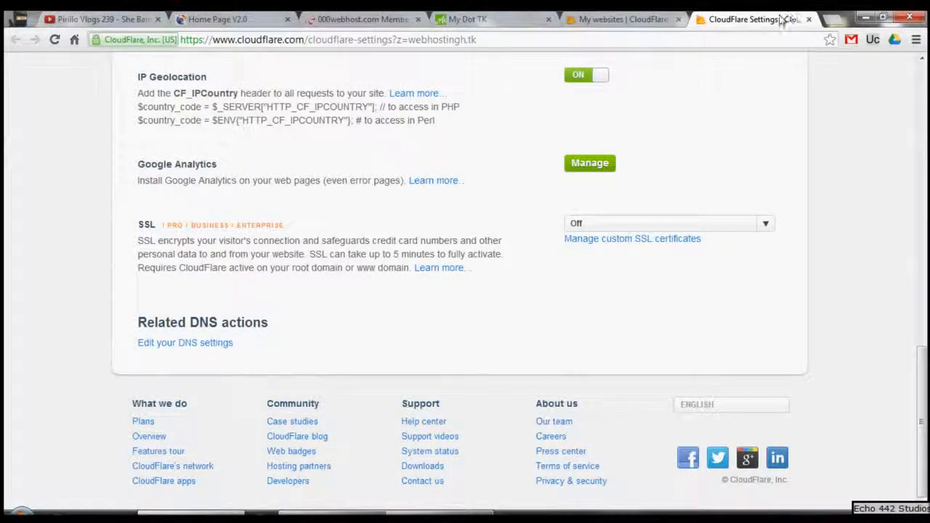
click(808, 19)
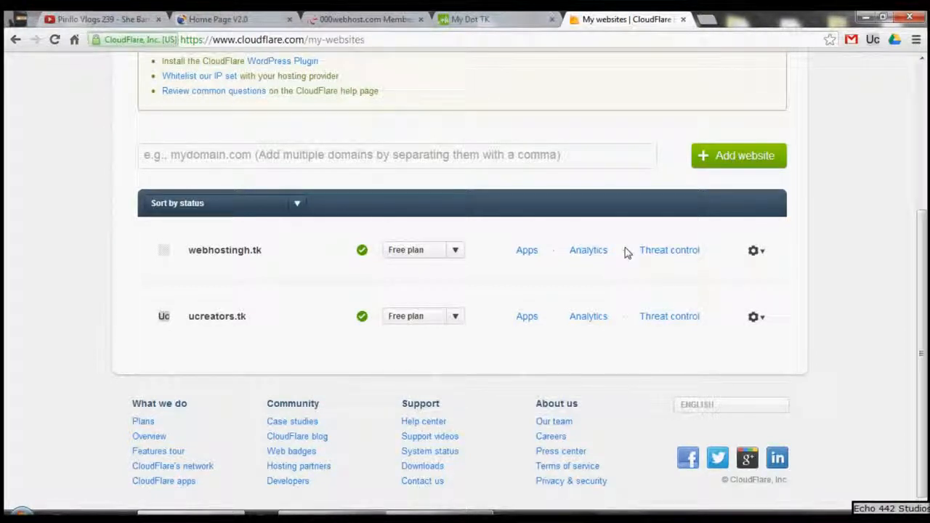
Open webhostingh.tk in a new tab from its name in the website list, check the live site, and close it
drag(182, 253, 282, 249)
right_click(233, 239)
click(205, 247)
drag(189, 249, 265, 249)
right_click(212, 249)
click(245, 273)
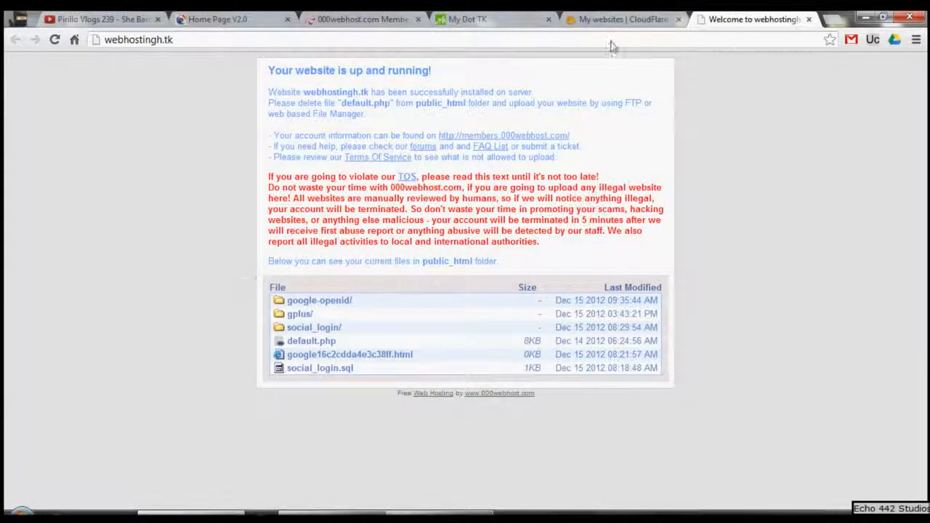
click(808, 19)
Reload the 000webhost control panel of webhostingh.tk to check the domain's status there, and return to the CloudFlare website list
click(367, 19)
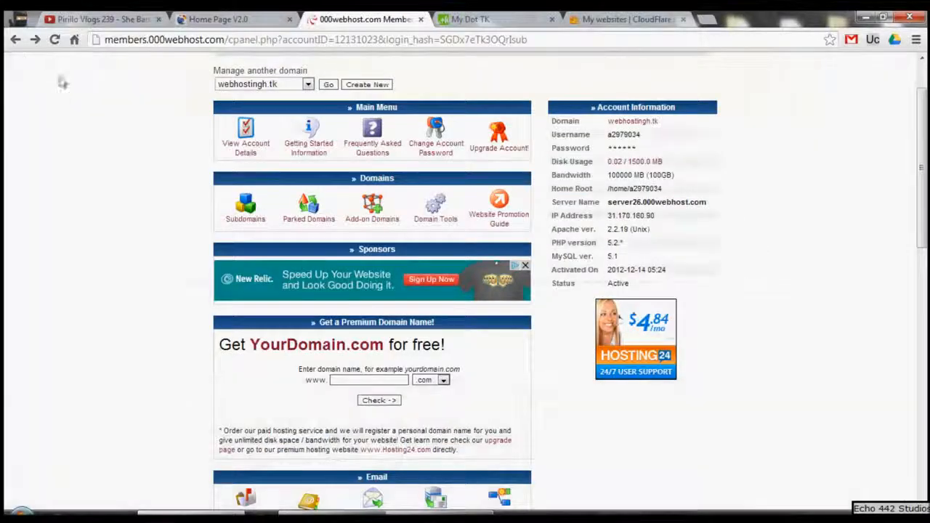
click(55, 39)
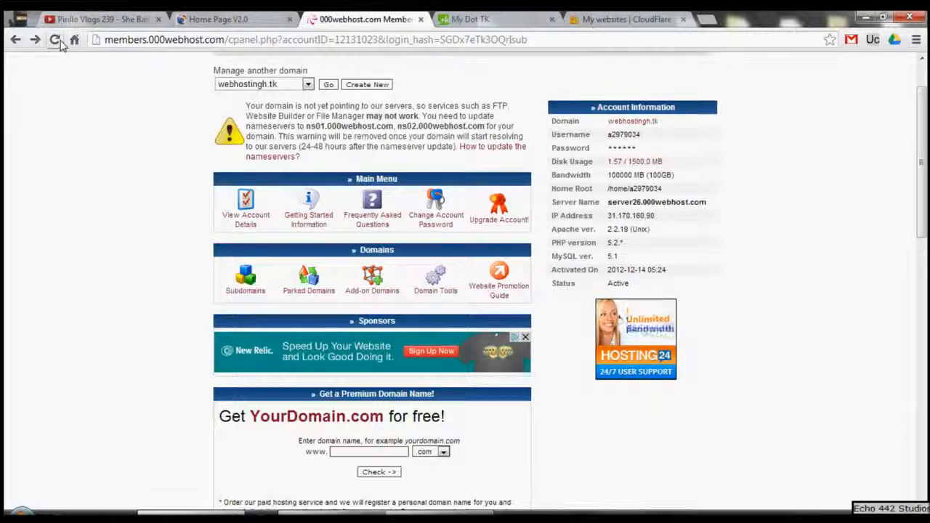
click(629, 19)
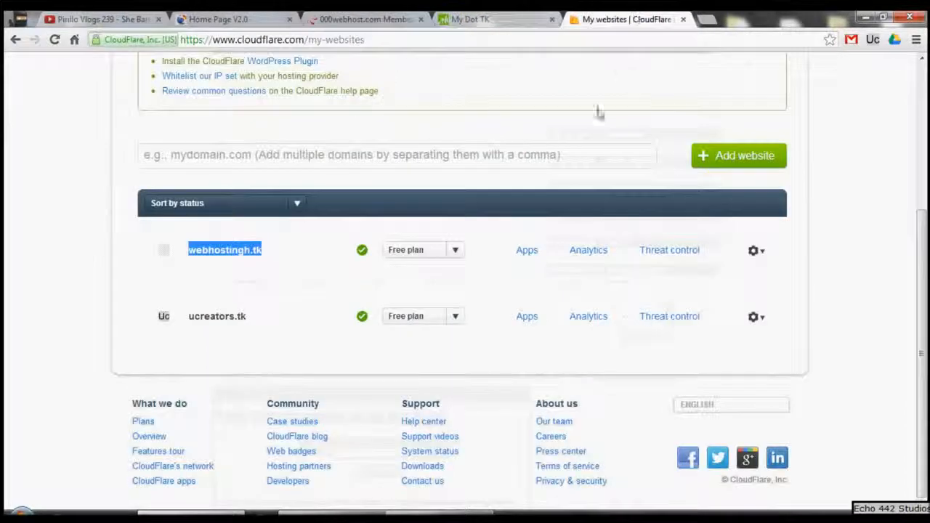